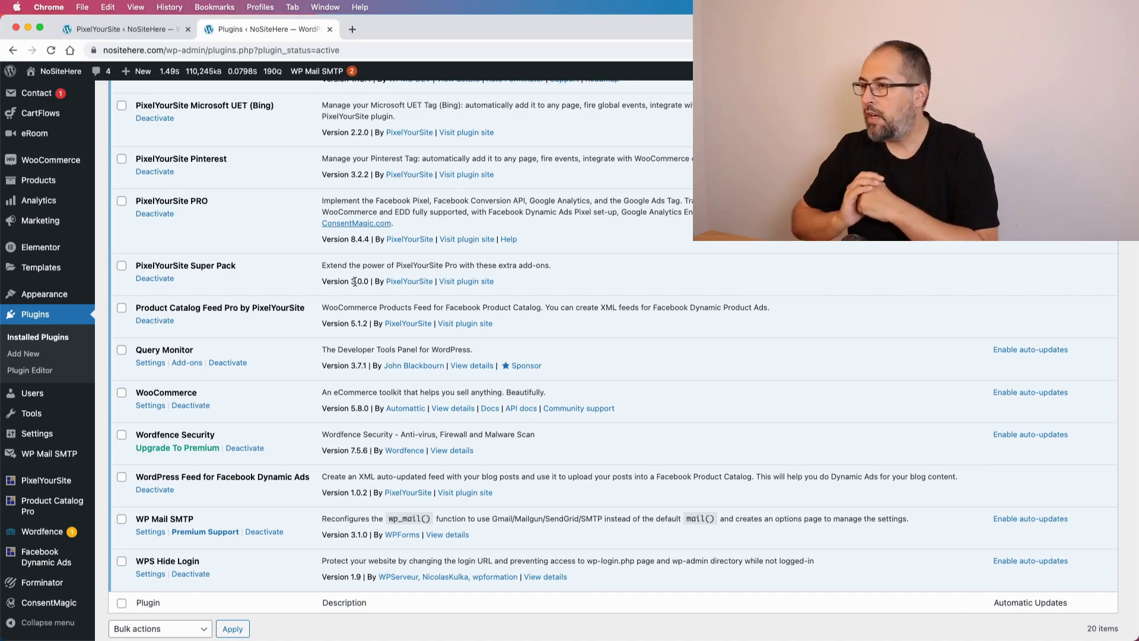
# Switch to the PixelYourSite page and expand the Facebook pixel settings
pyautogui.click(143, 30)
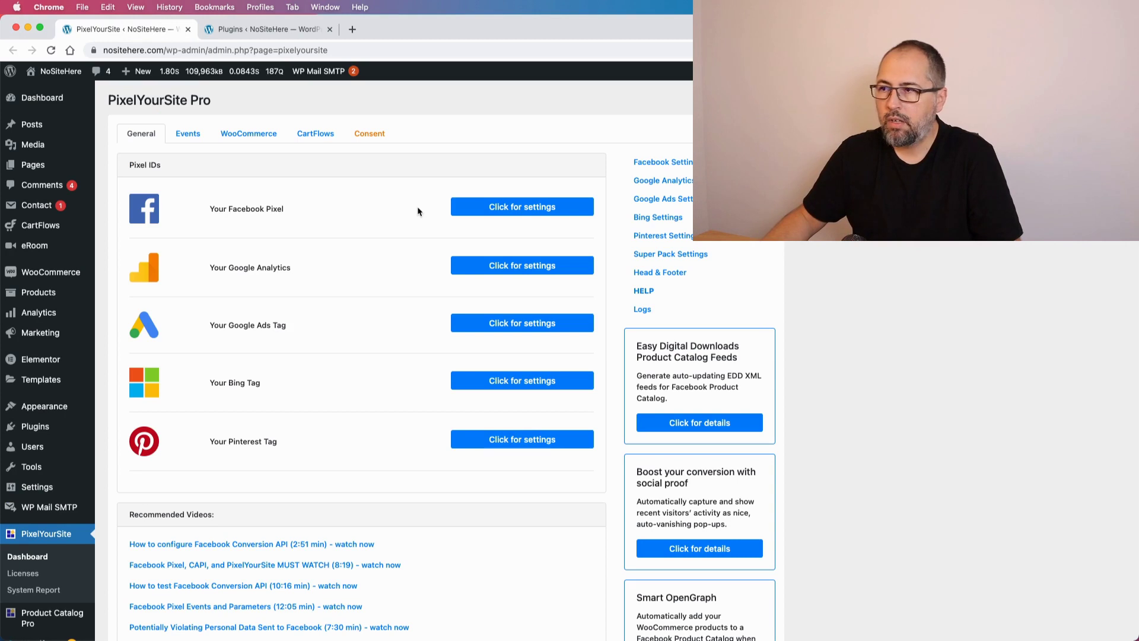
pyautogui.click(508, 208)
pyautogui.scroll(-3, 381, 287)
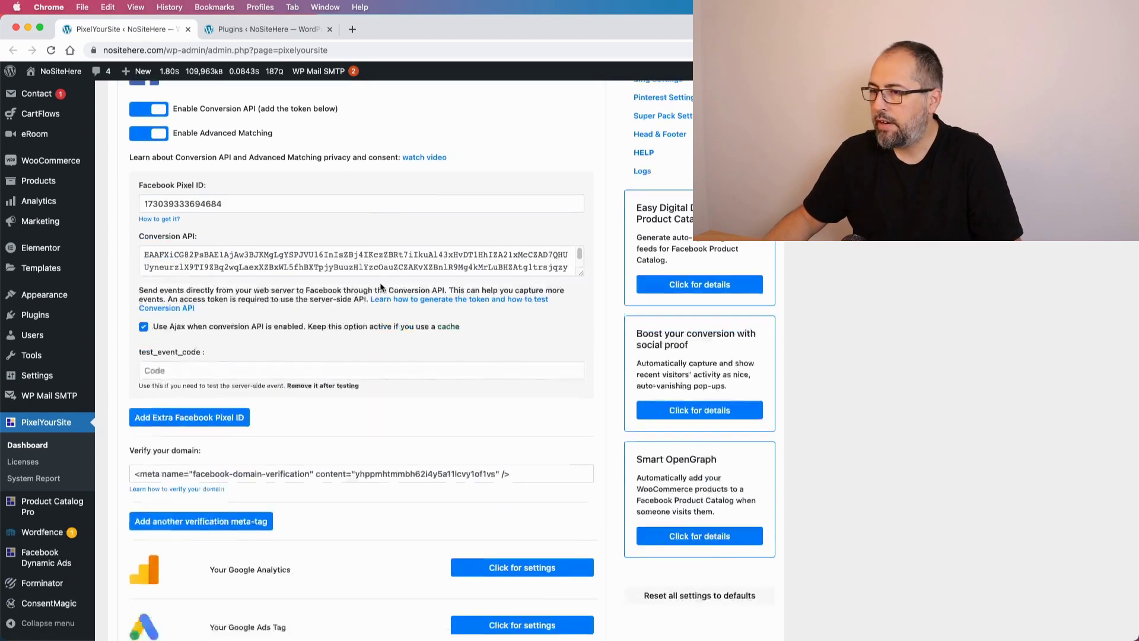
pyautogui.scroll(-1, 382, 287)
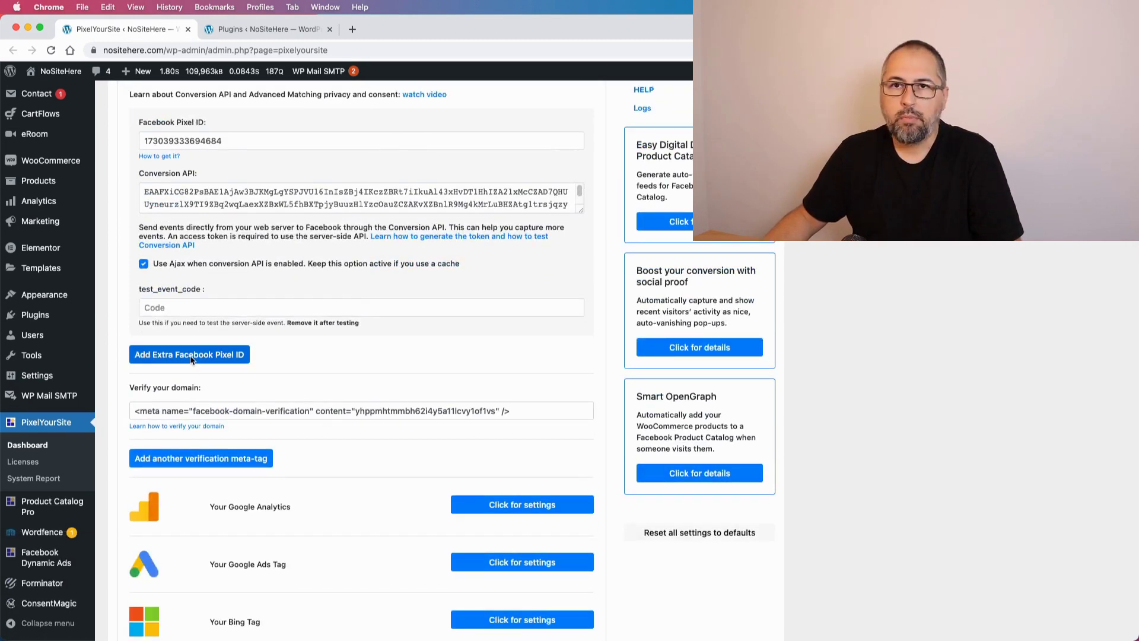
pyautogui.scroll(-2, 534, 364)
# Expand the Google Analytics and Google Ads tag settings to review them, then collapse both
pyautogui.click(538, 401)
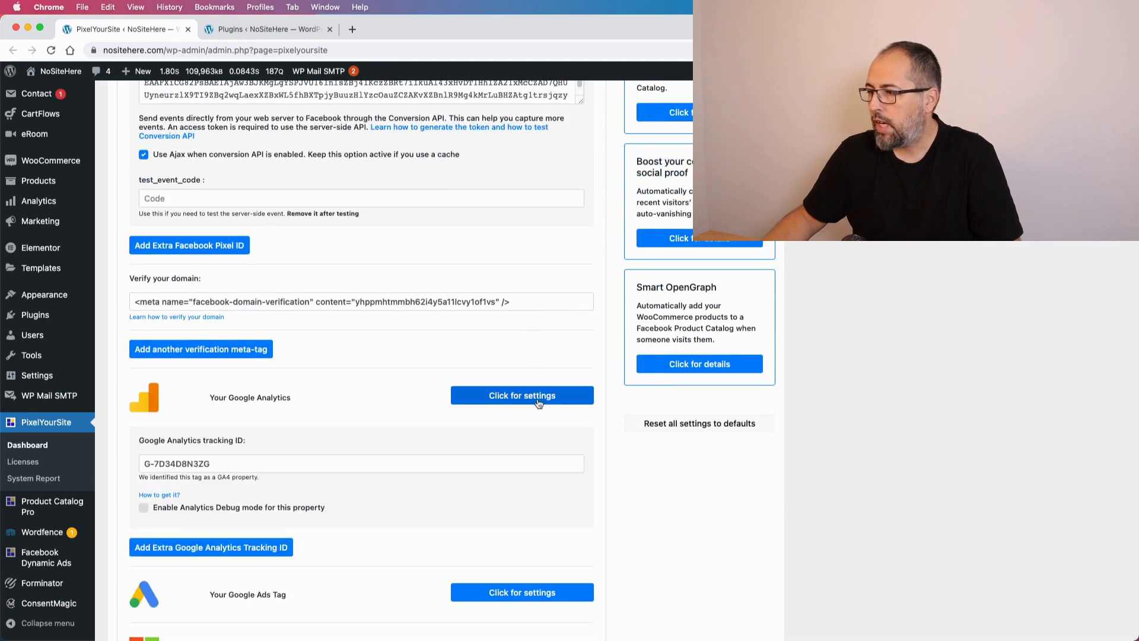
pyautogui.scroll(-4, 372, 390)
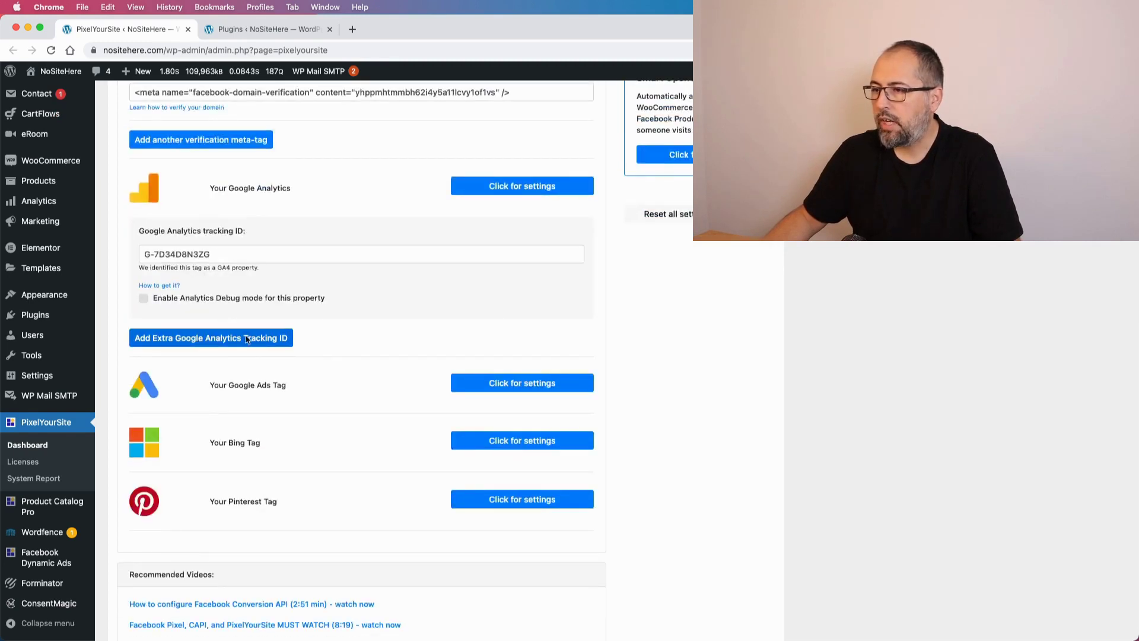
pyautogui.click(503, 378)
pyautogui.scroll(-1, 358, 411)
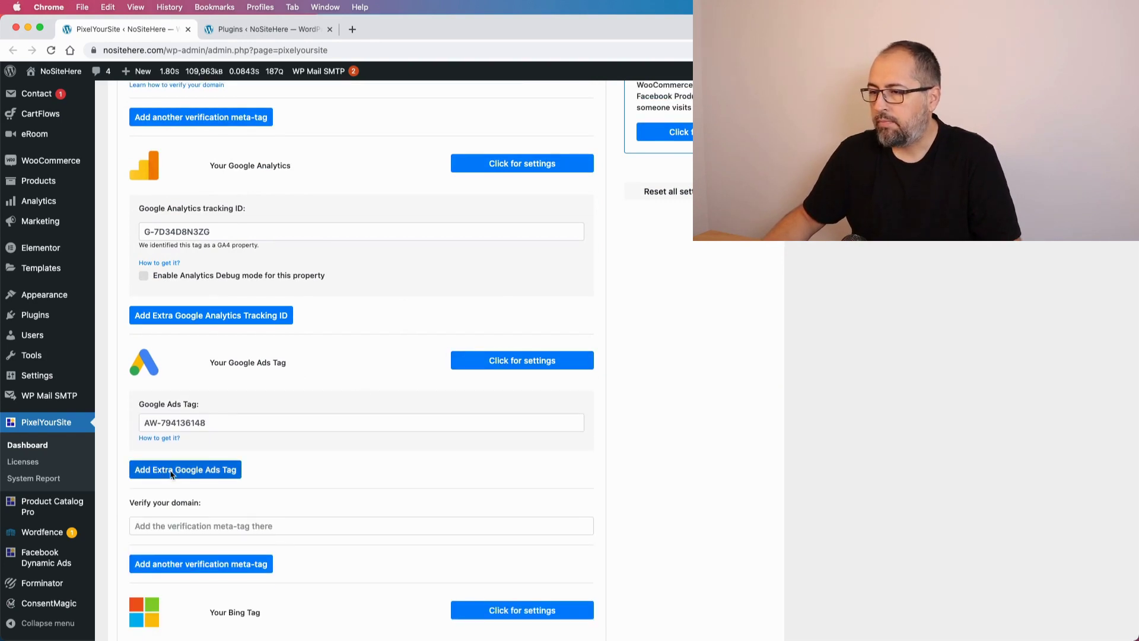
pyautogui.click(483, 360)
pyautogui.click(512, 159)
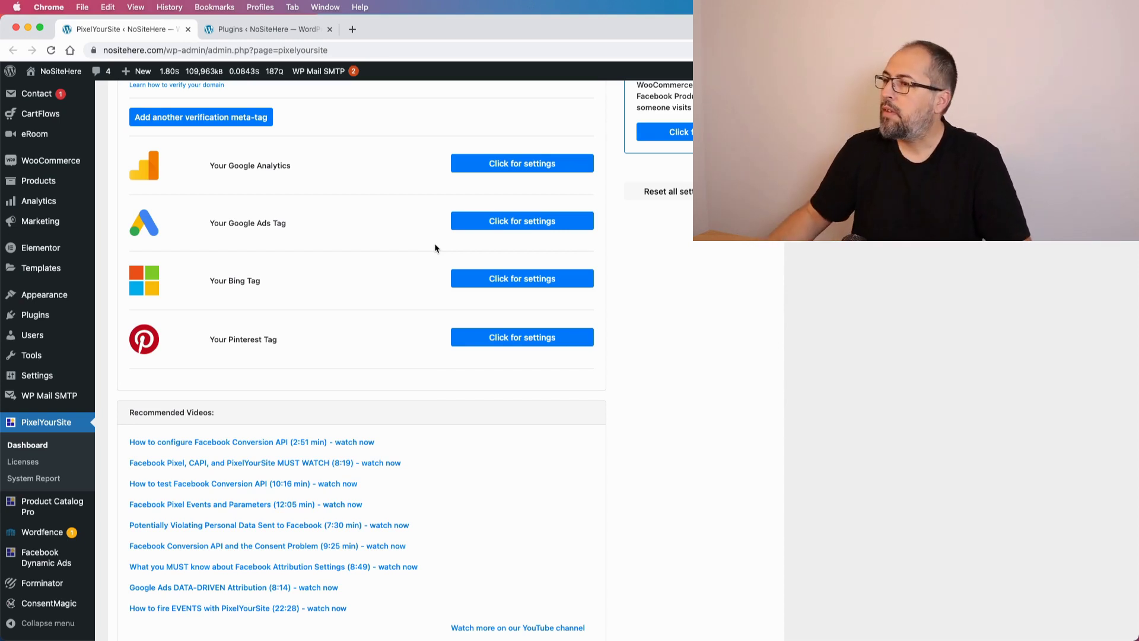
pyautogui.scroll(10, 427, 246)
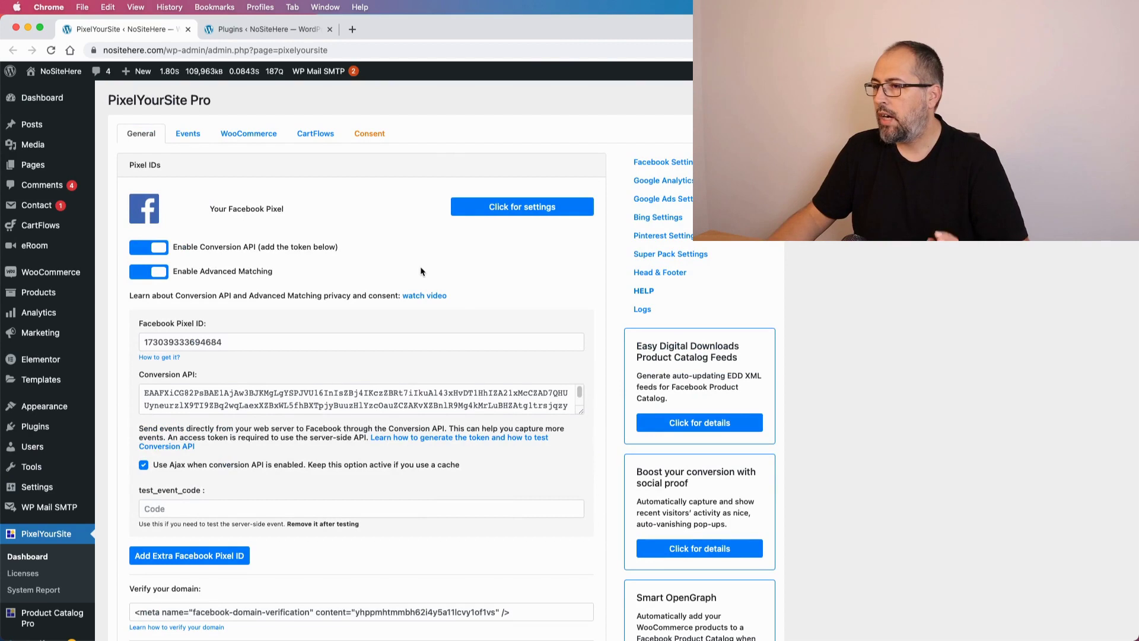
pyautogui.scroll(-1, 421, 271)
pyautogui.scroll(-3, 421, 271)
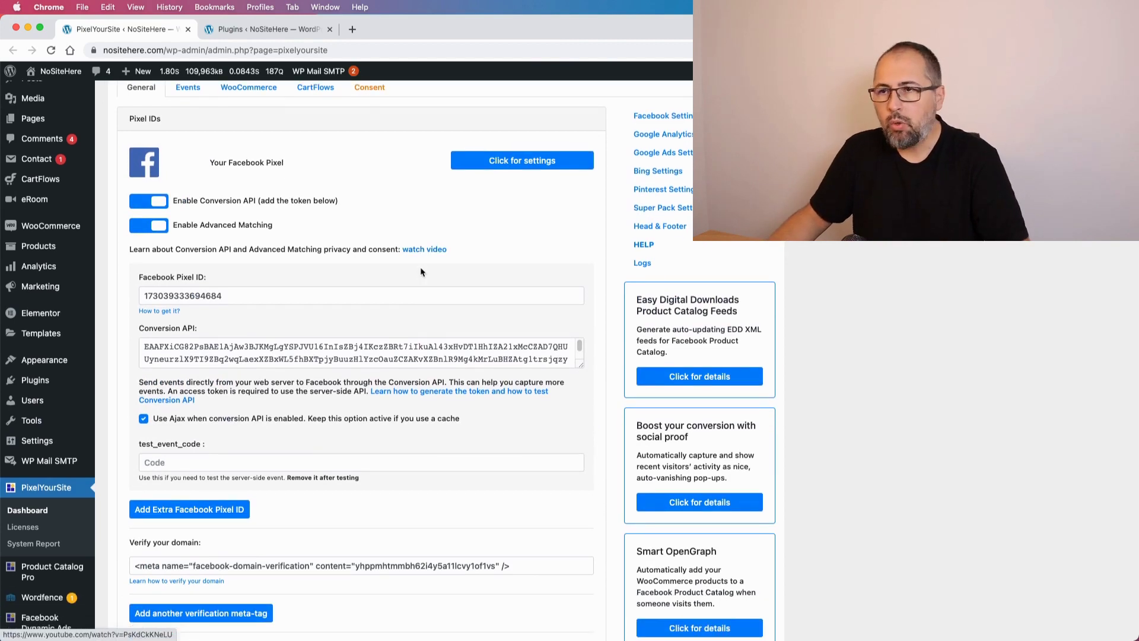
pyautogui.scroll(-2, 291, 301)
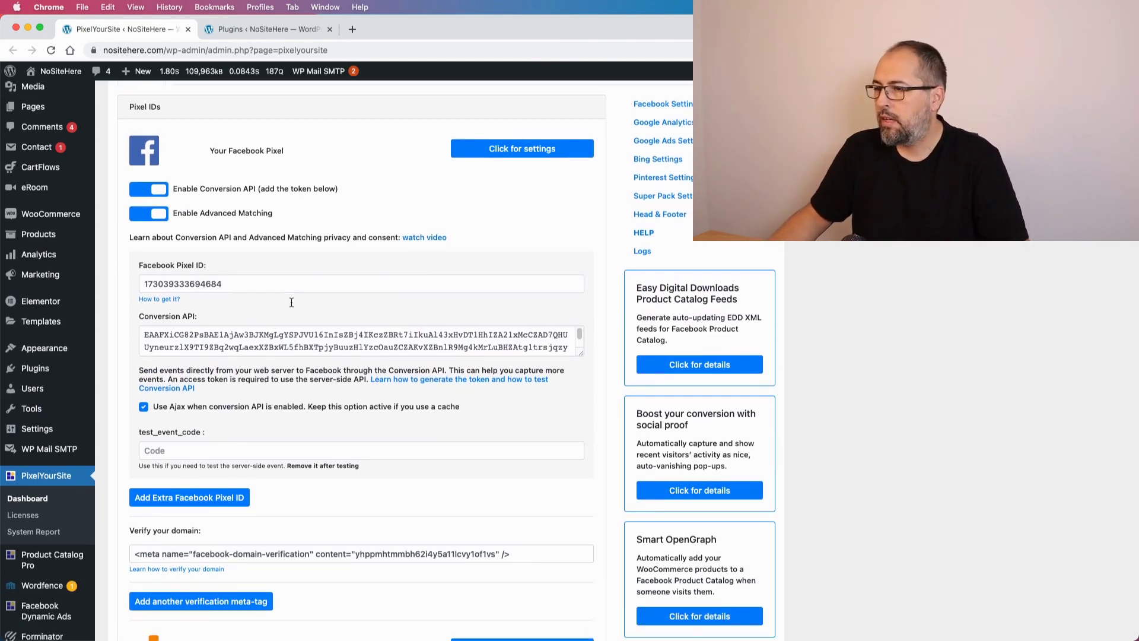
pyautogui.scroll(-2, 266, 287)
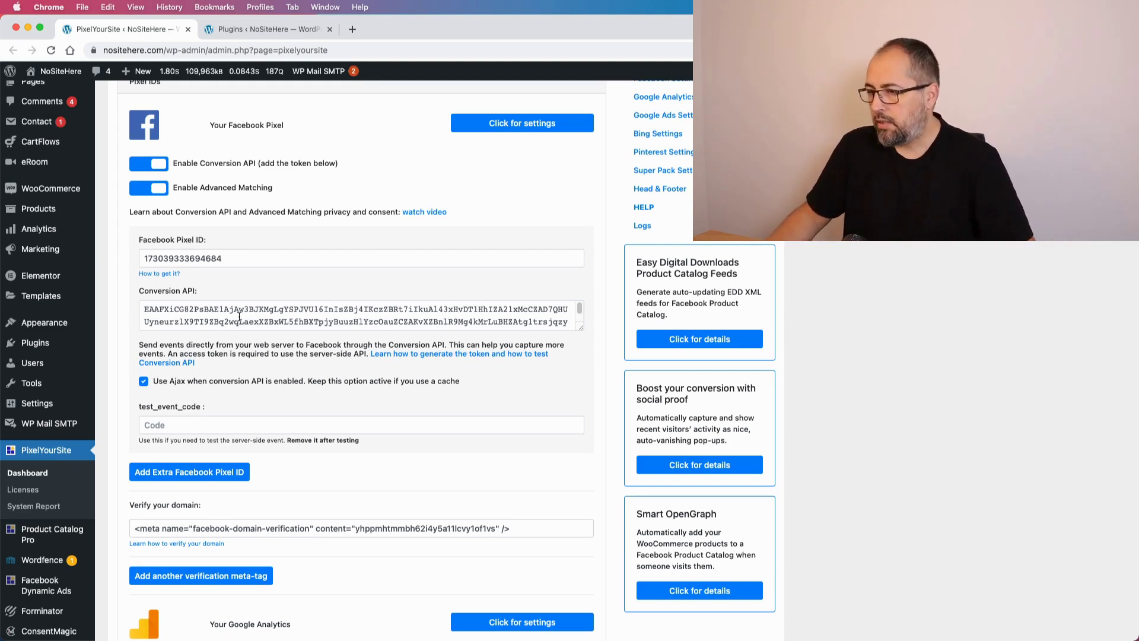
# Add an extra Facebook pixel, paste the second pixel's ID, and keep display conditions on Entire Site
pyautogui.click(210, 472)
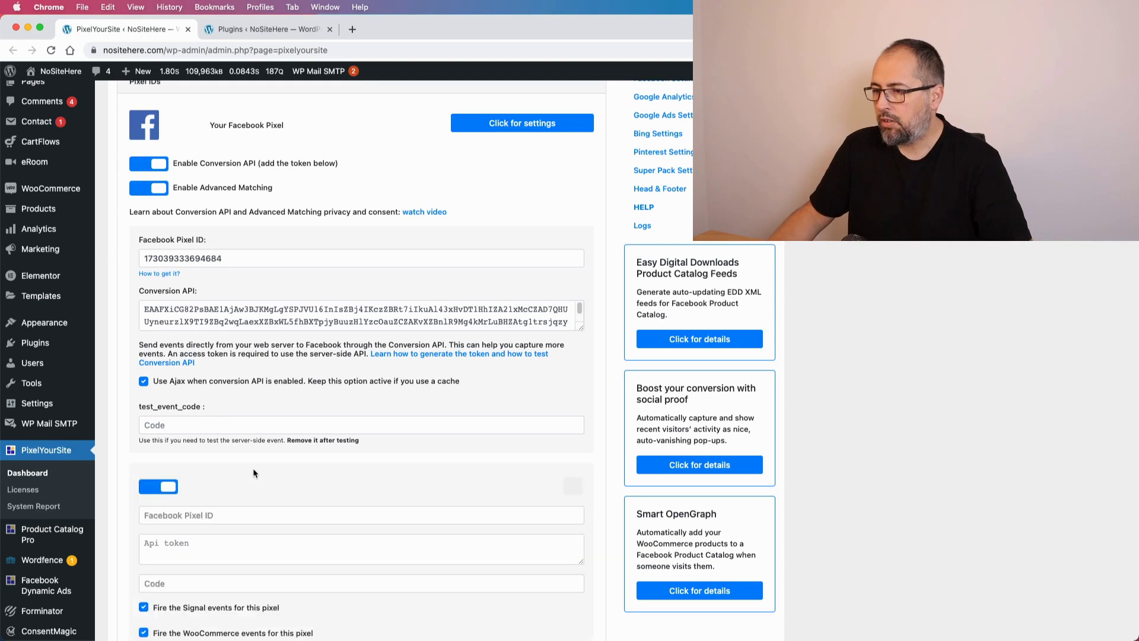
pyautogui.scroll(-3, 452, 470)
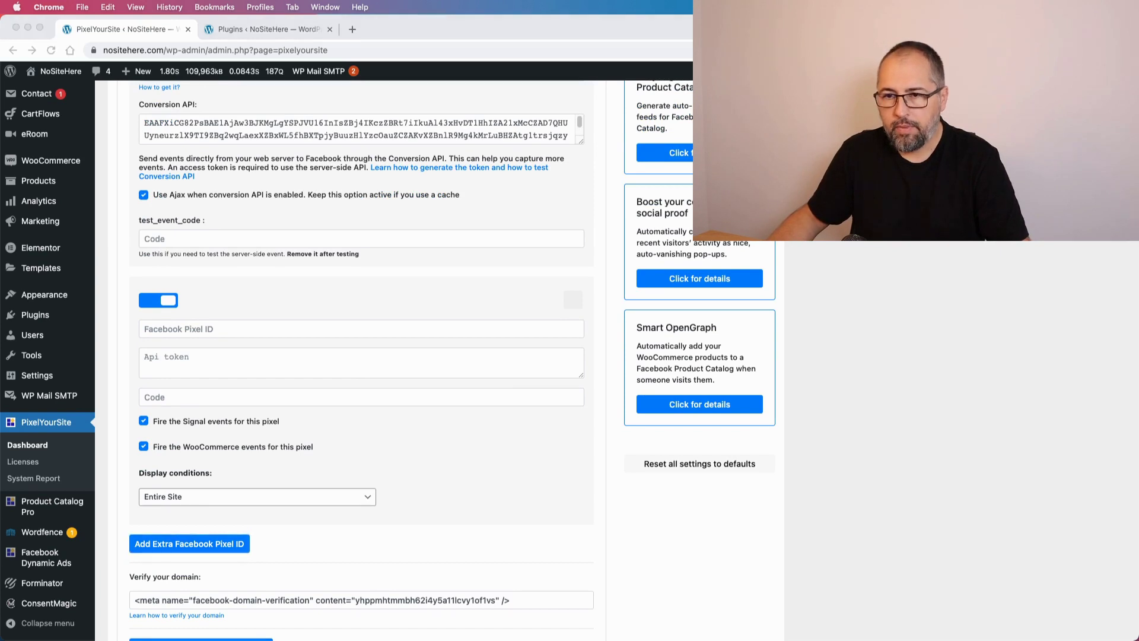
pyautogui.click(211, 328)
pyautogui.rightClick(211, 329)
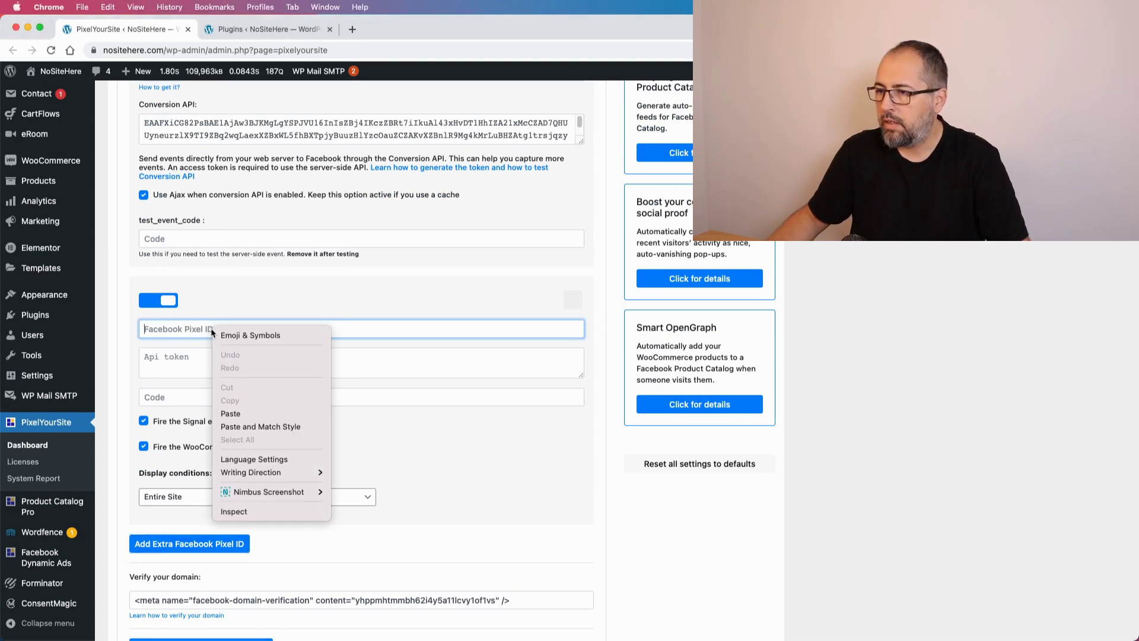
pyautogui.click(231, 415)
pyautogui.click(331, 311)
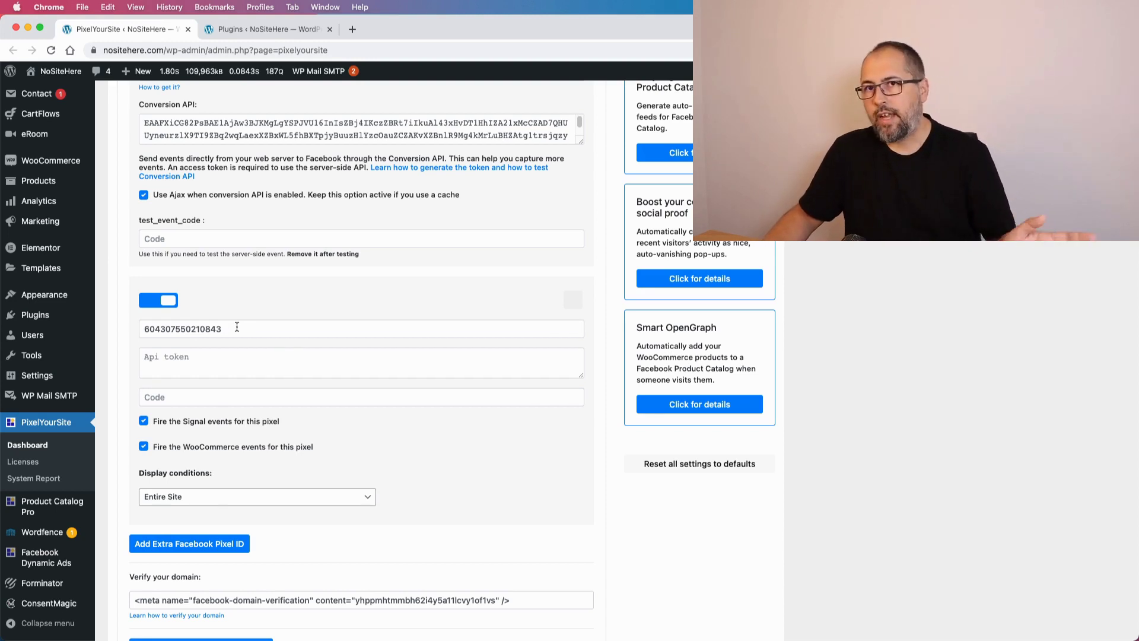
pyautogui.scroll(-20, 237, 329)
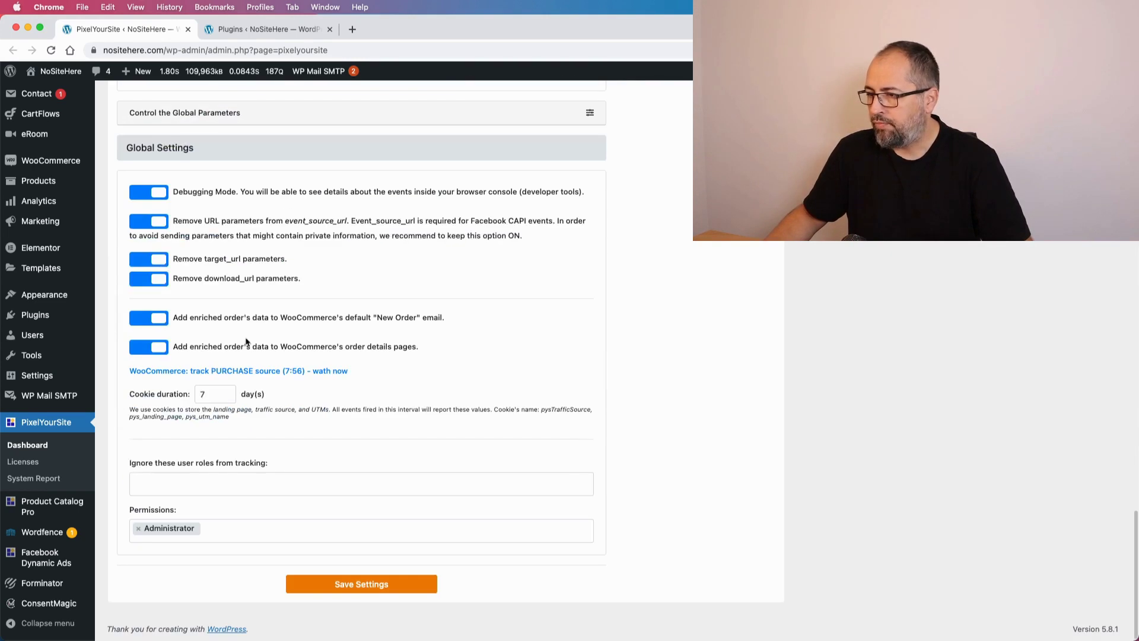
# Save the settings and reopen the Facebook settings to confirm the extra pixel was kept
pyautogui.click(384, 590)
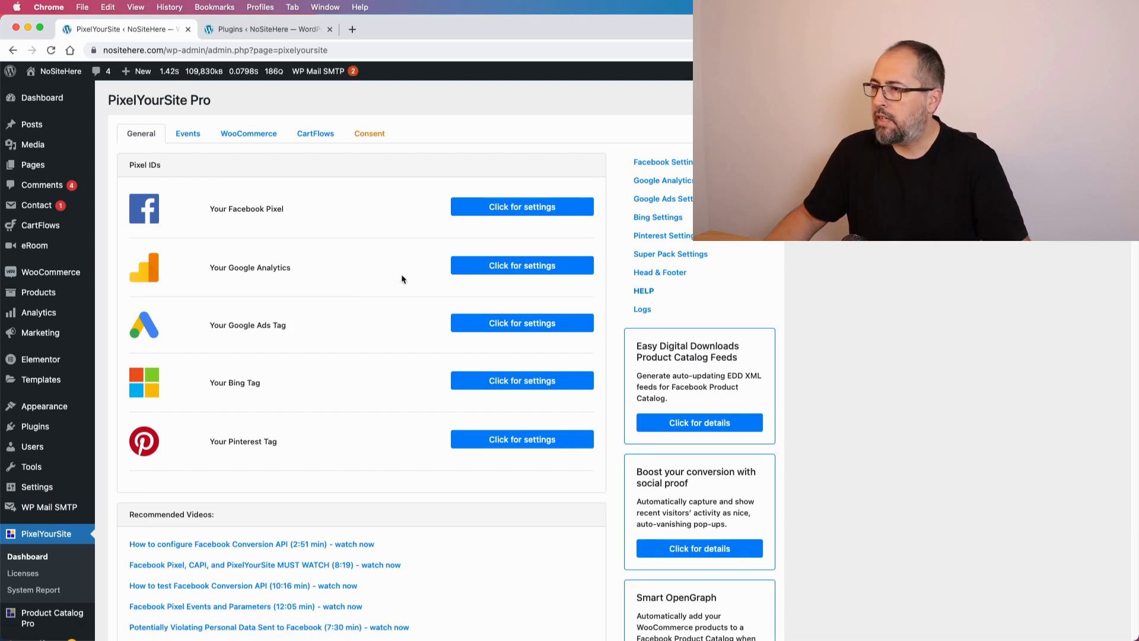
pyautogui.click(490, 213)
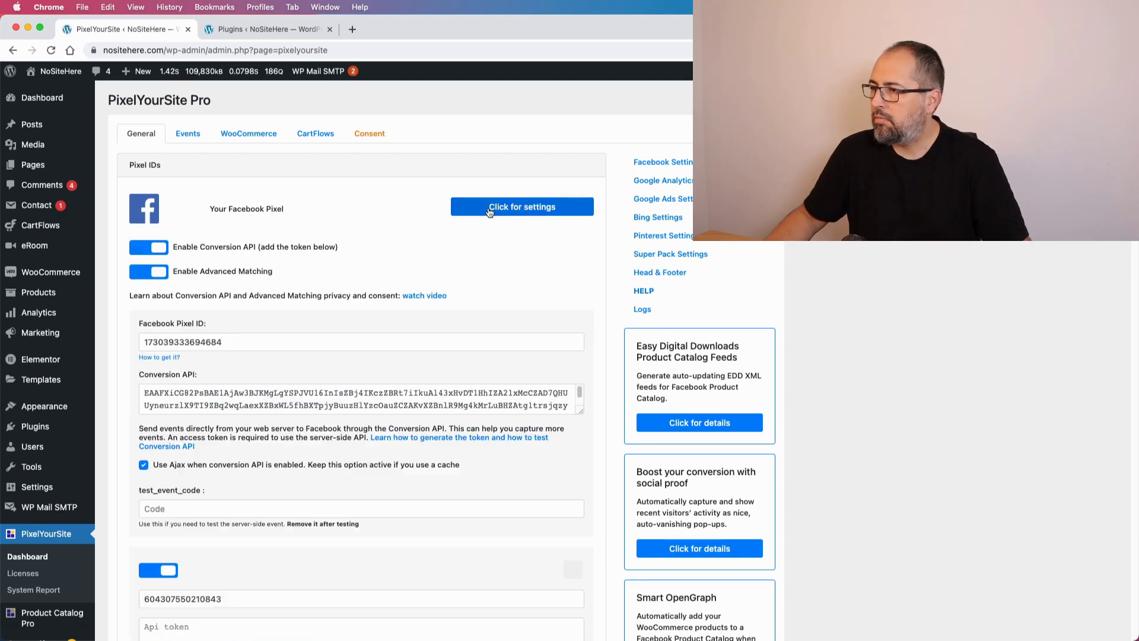
pyautogui.scroll(-5, 346, 366)
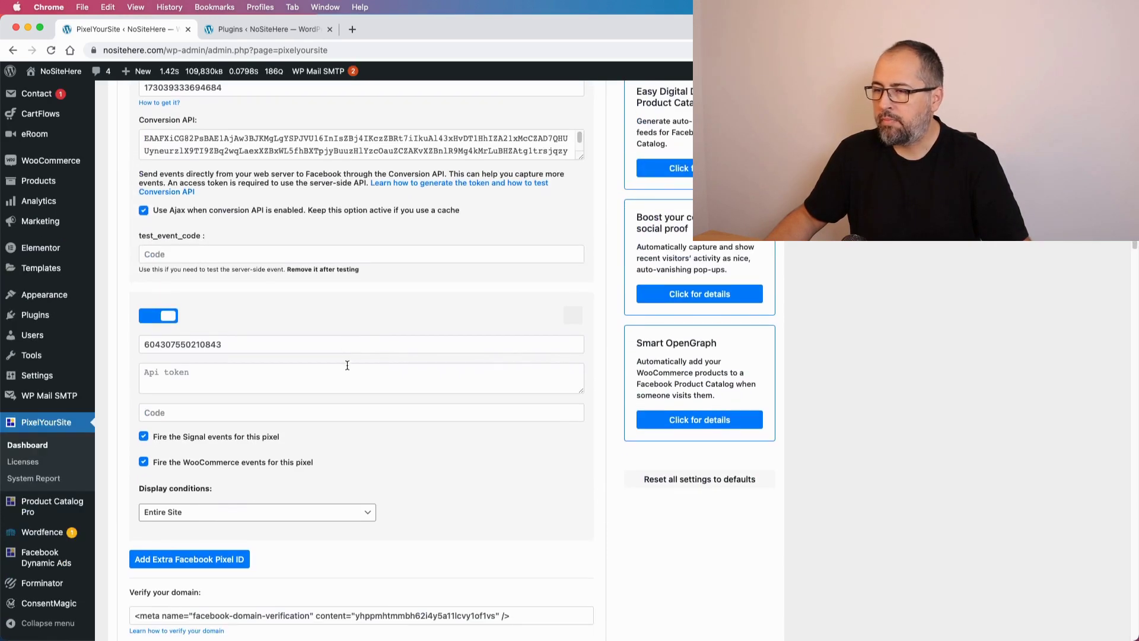
# Open the site's home page in a new tab from the admin bar and view it
pyautogui.click(279, 30)
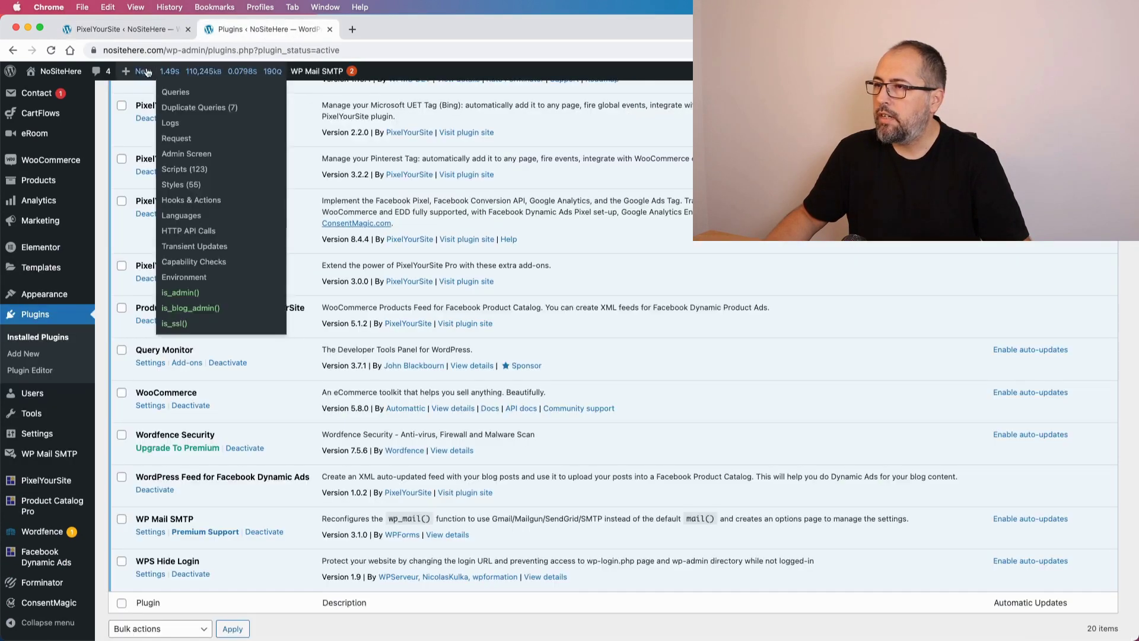
pyautogui.rightClick(45, 70)
pyautogui.click(65, 73)
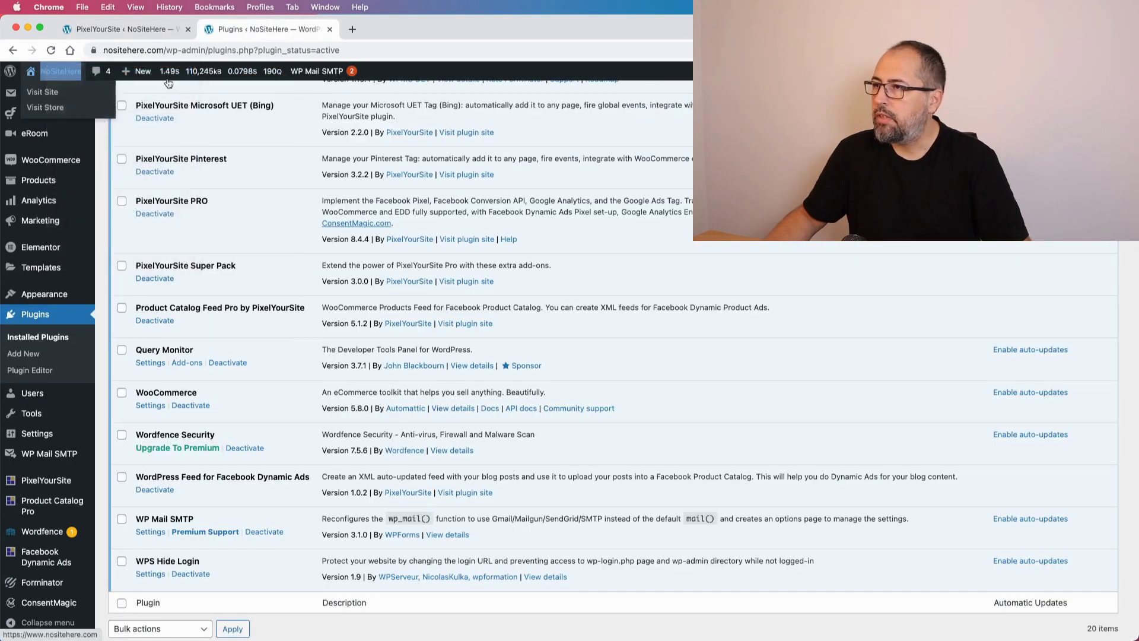
pyautogui.click(385, 29)
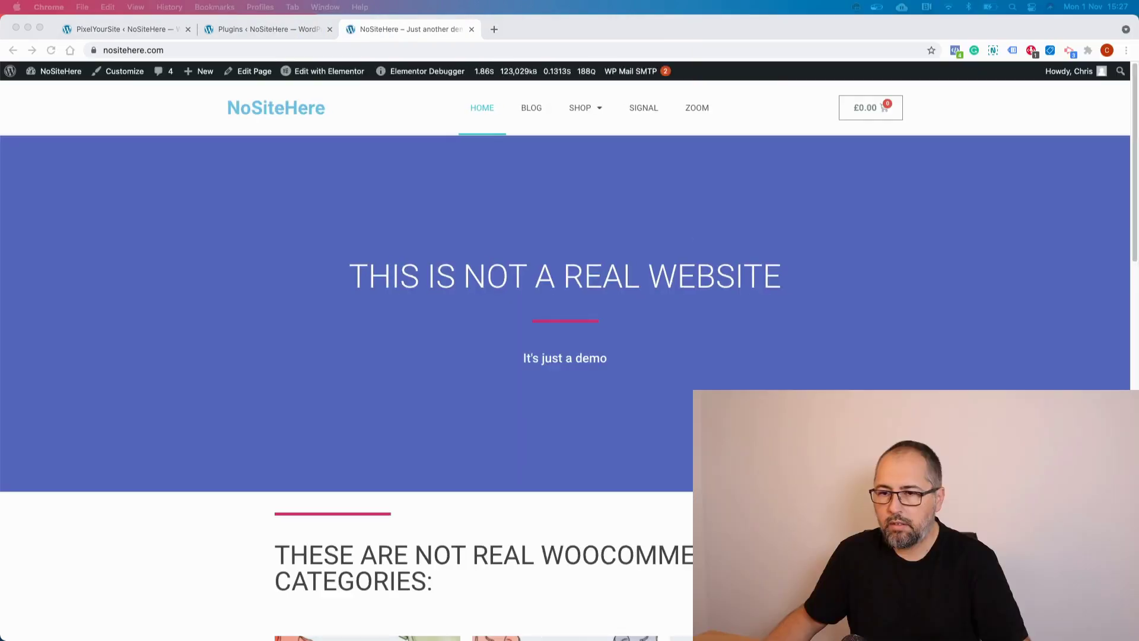
# Confirm with Facebook Pixel Helper that 2 pixels fire PageView, then return to PixelYourSite
pyautogui.click(955, 51)
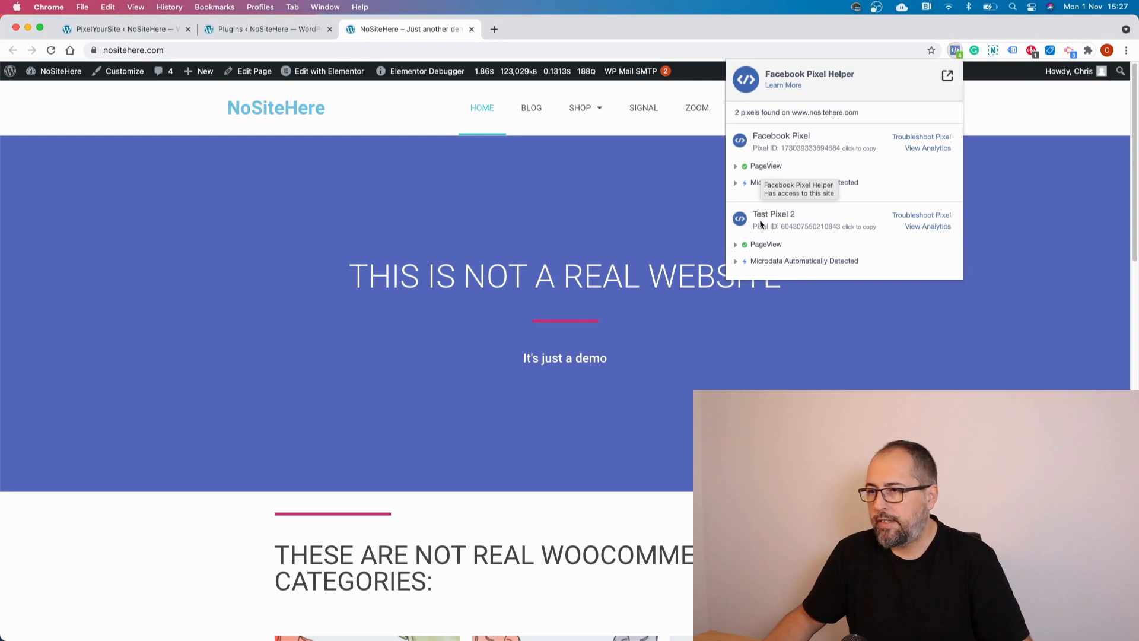
pyautogui.click(467, 233)
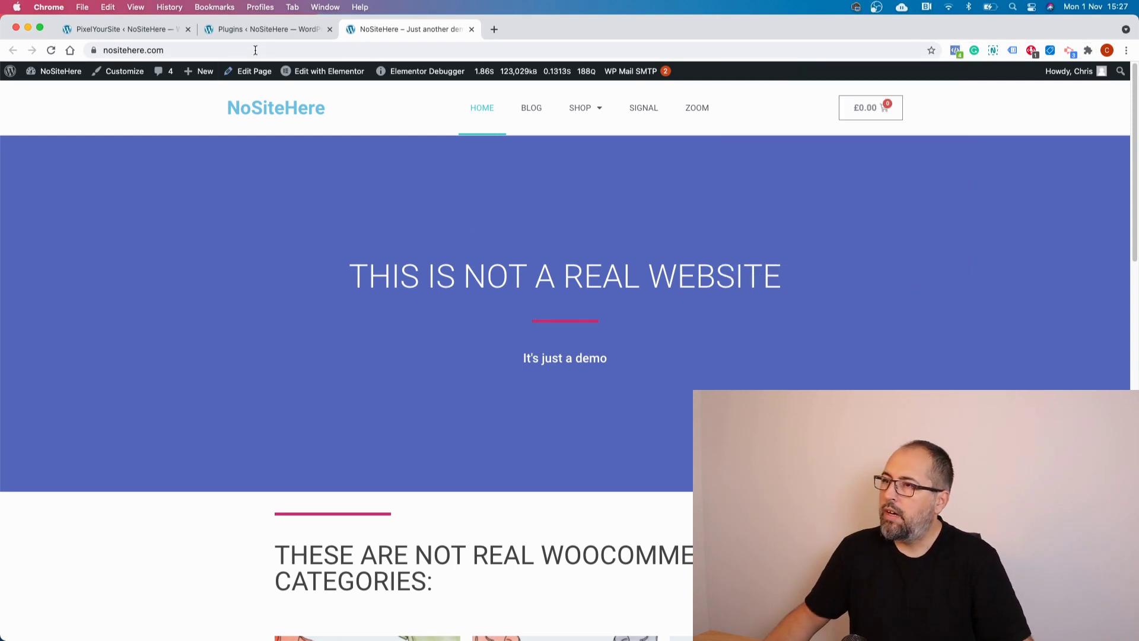
pyautogui.click(153, 29)
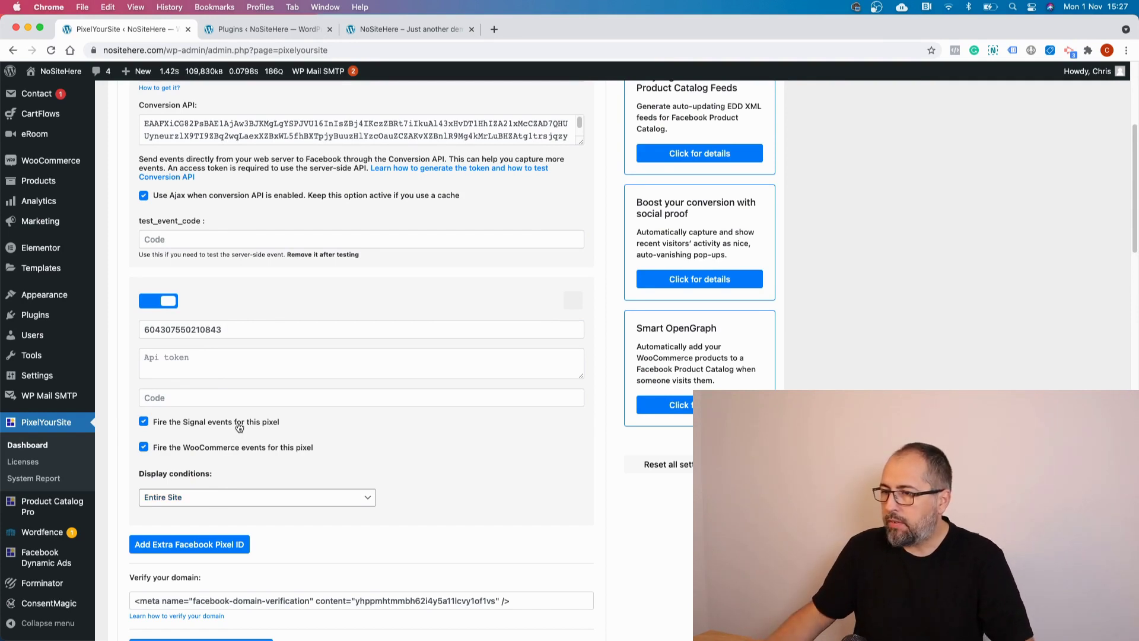
# Scroll down past the tag settings and Recommended Videos to the Signal event panel
pyautogui.scroll(-3, 239, 426)
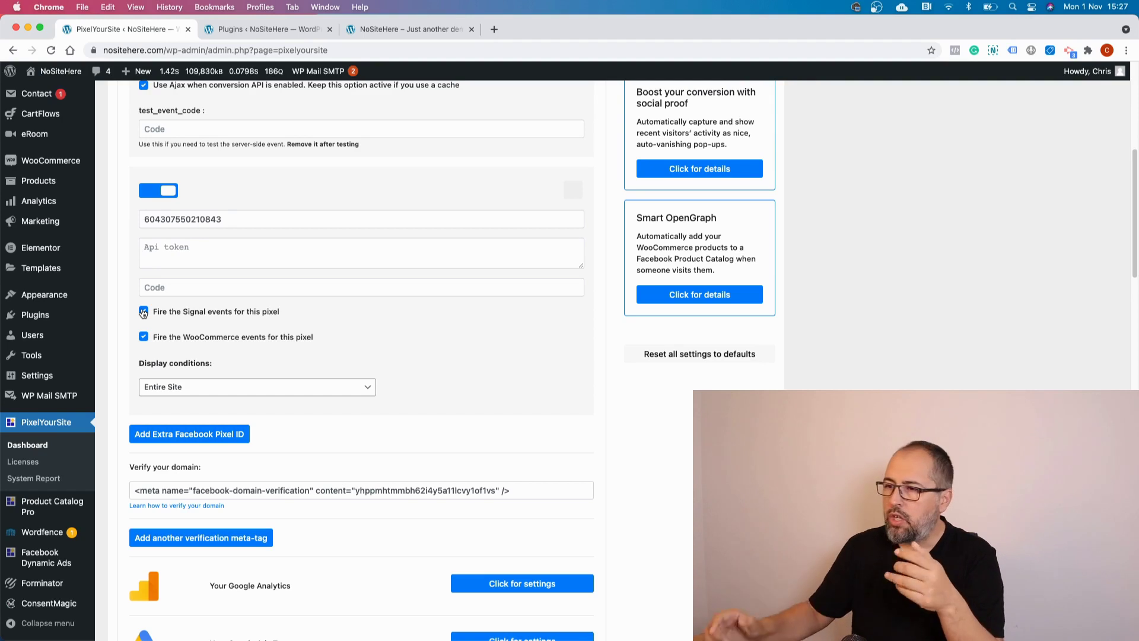
pyautogui.scroll(-15, 367, 327)
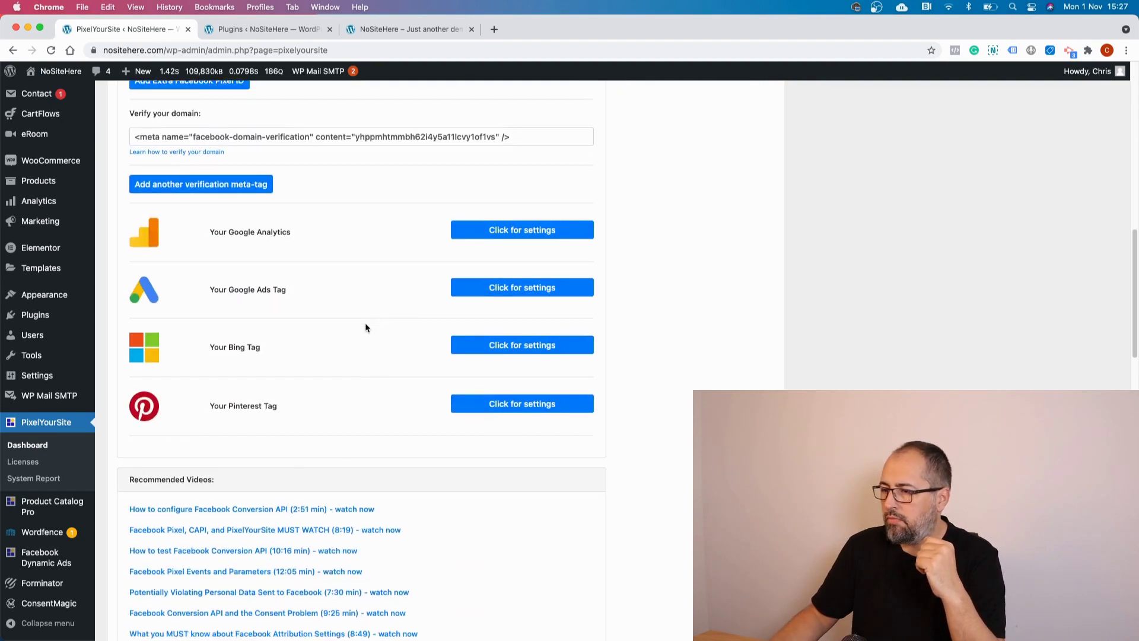
pyautogui.scroll(-5, 366, 327)
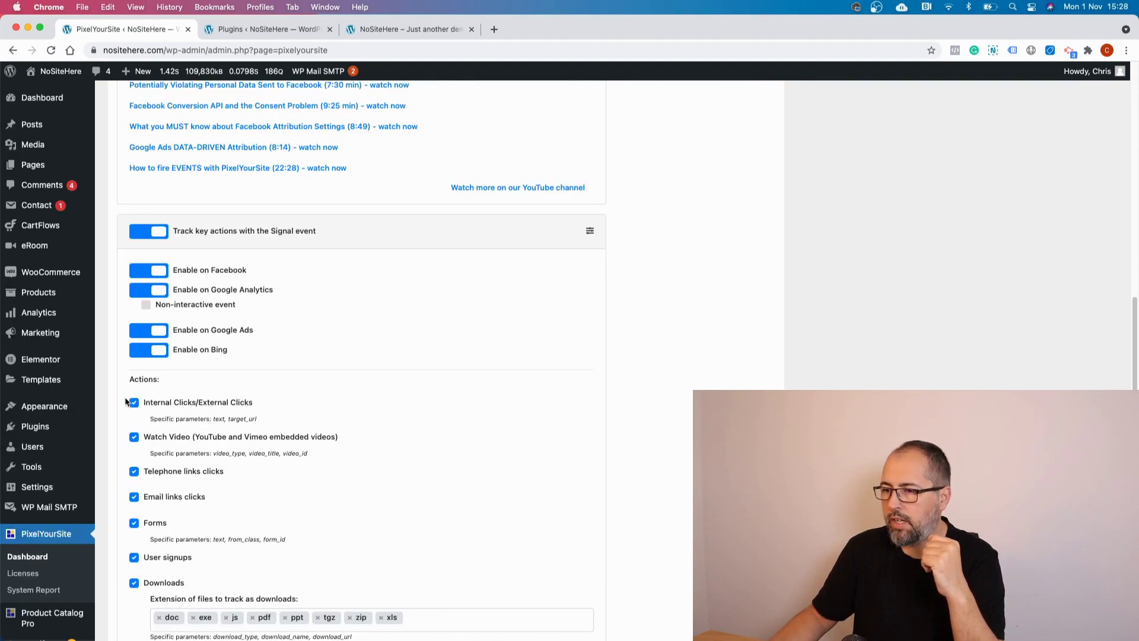
# Collapse the Signal event panel and scroll back up to the extra Facebook pixel block
pyautogui.click(590, 232)
pyautogui.scroll(-5, 447, 264)
pyautogui.scroll(15, 447, 264)
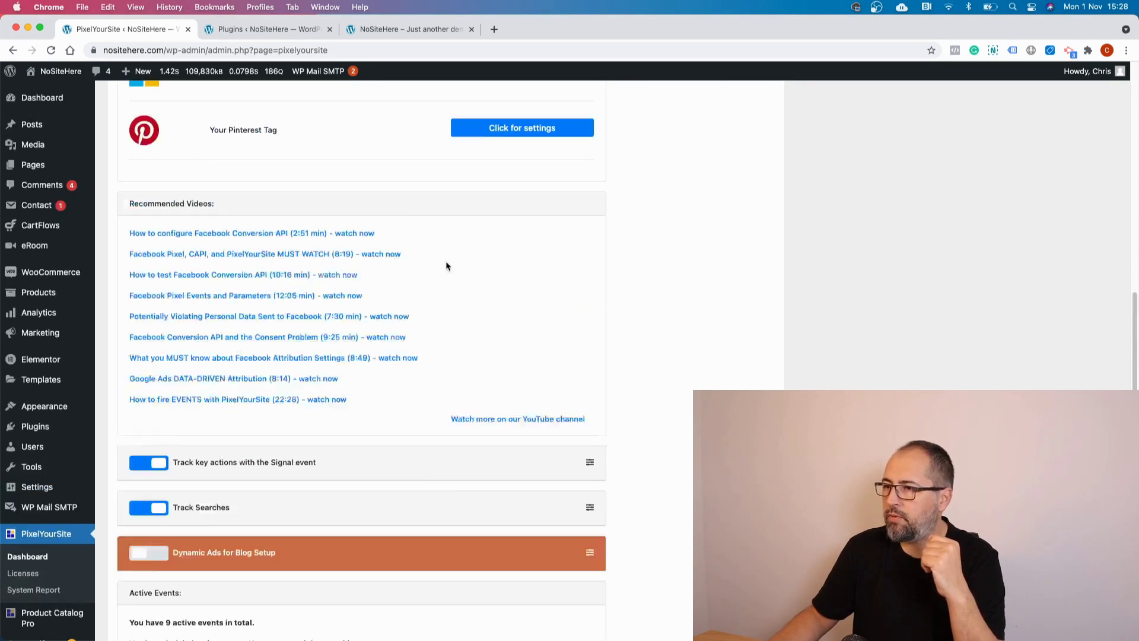
pyautogui.scroll(10, 149, 427)
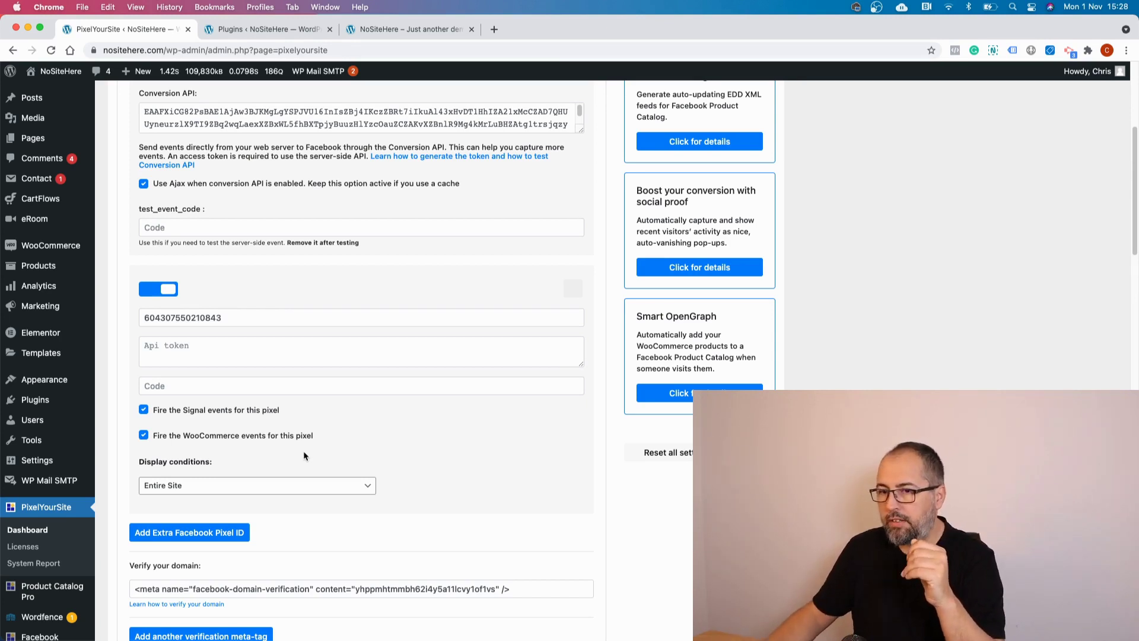
# Set the extra pixel's display conditions to Singular, Post, 'Blogging is an art'
pyautogui.scroll(-3, 369, 456)
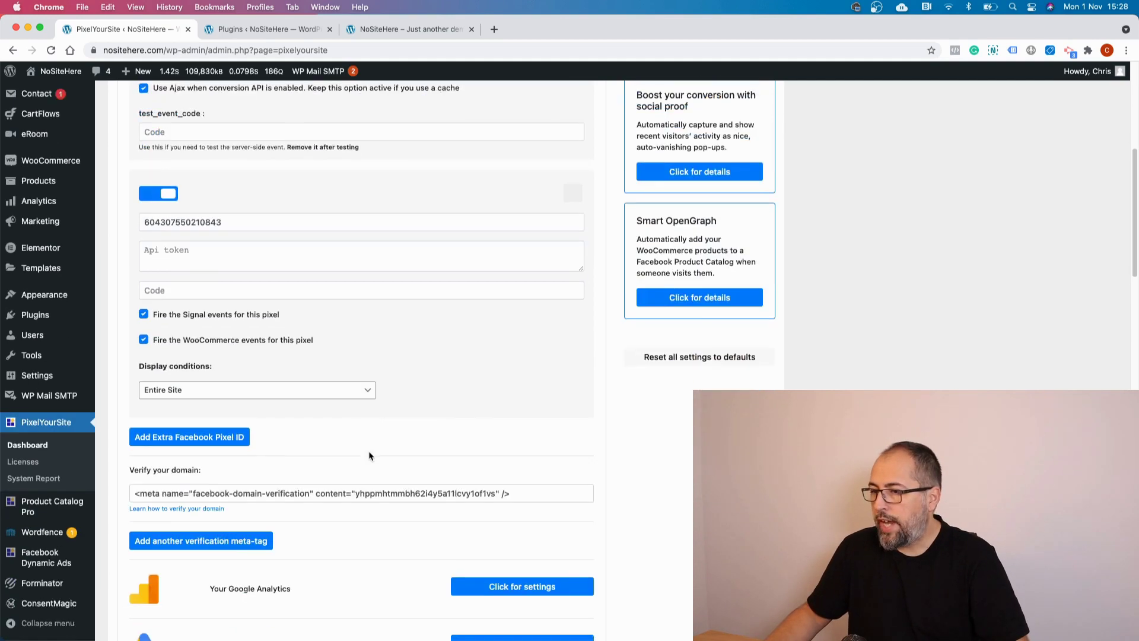
pyautogui.click(304, 396)
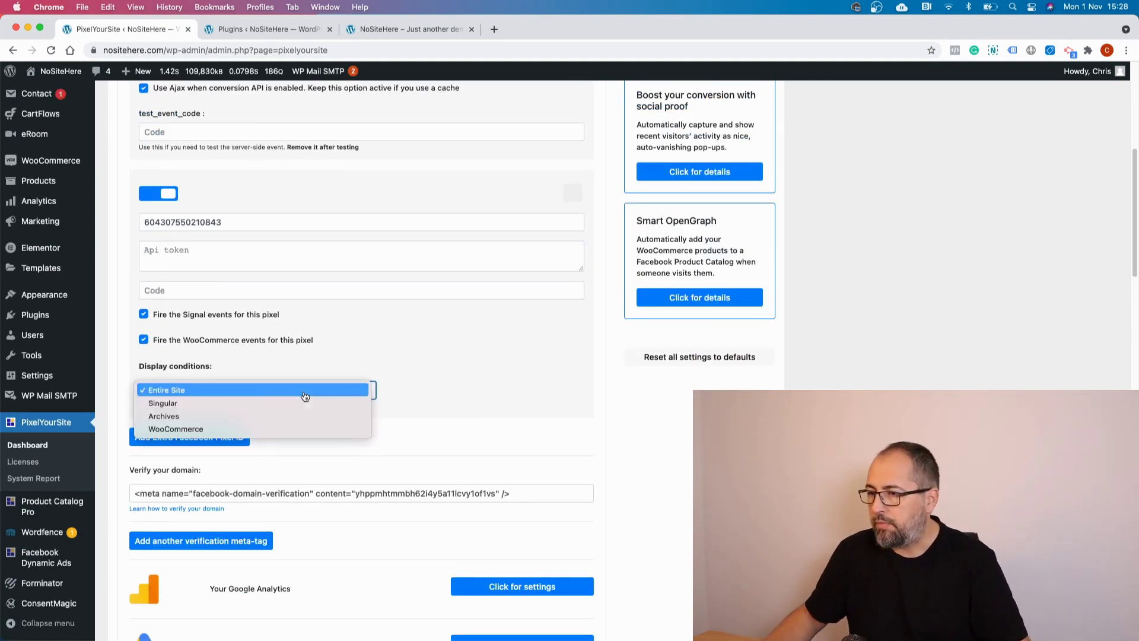
pyautogui.click(301, 403)
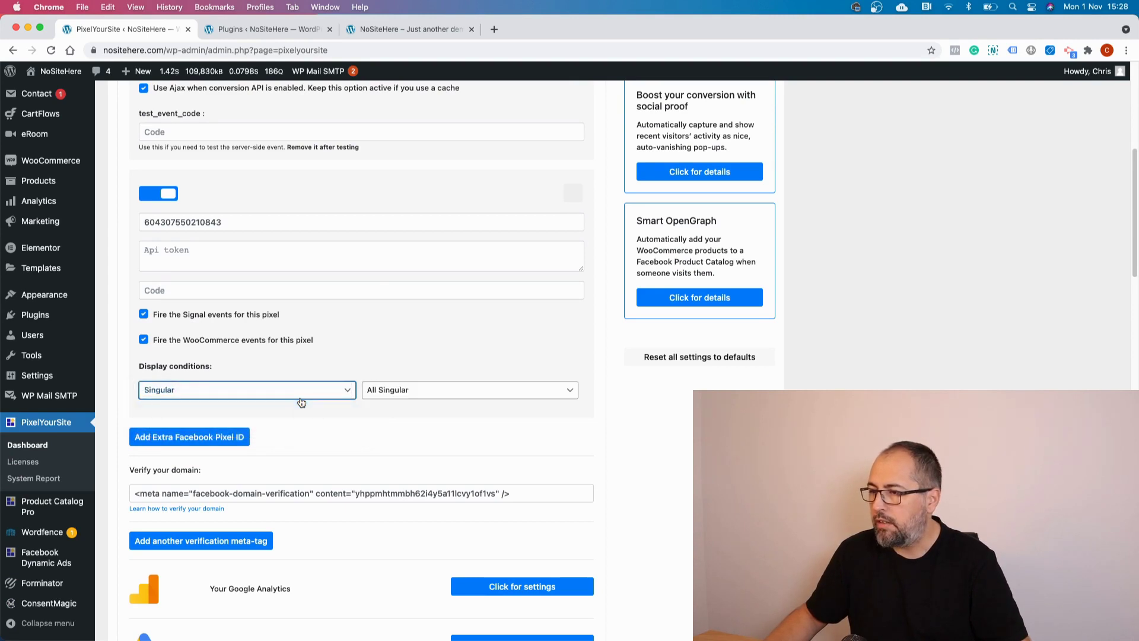
pyautogui.click(411, 389)
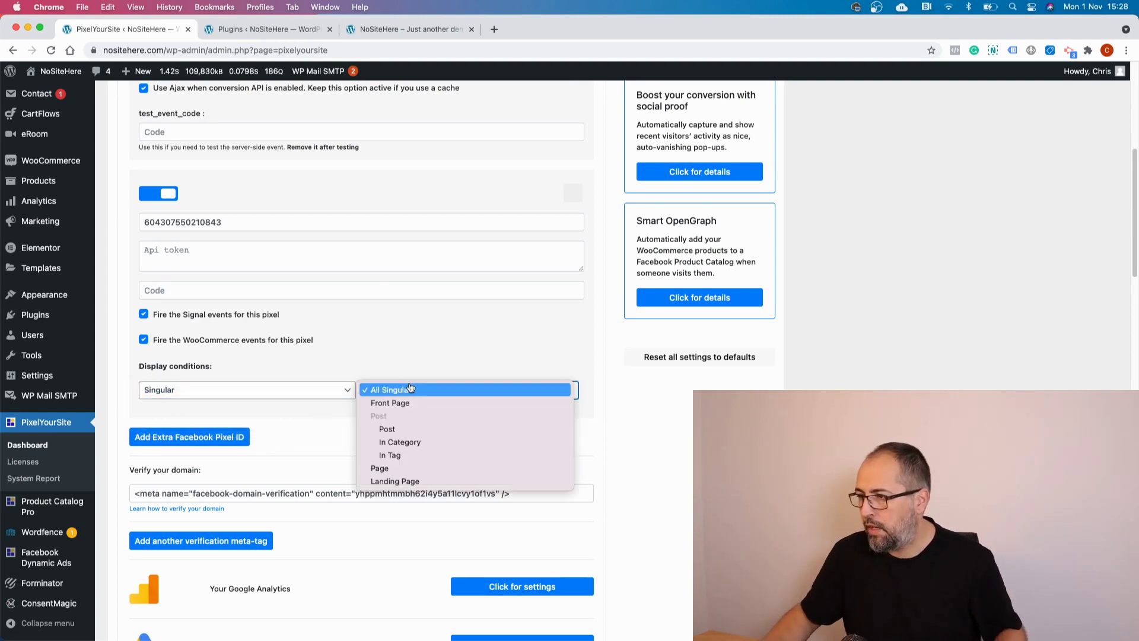
pyautogui.click(395, 429)
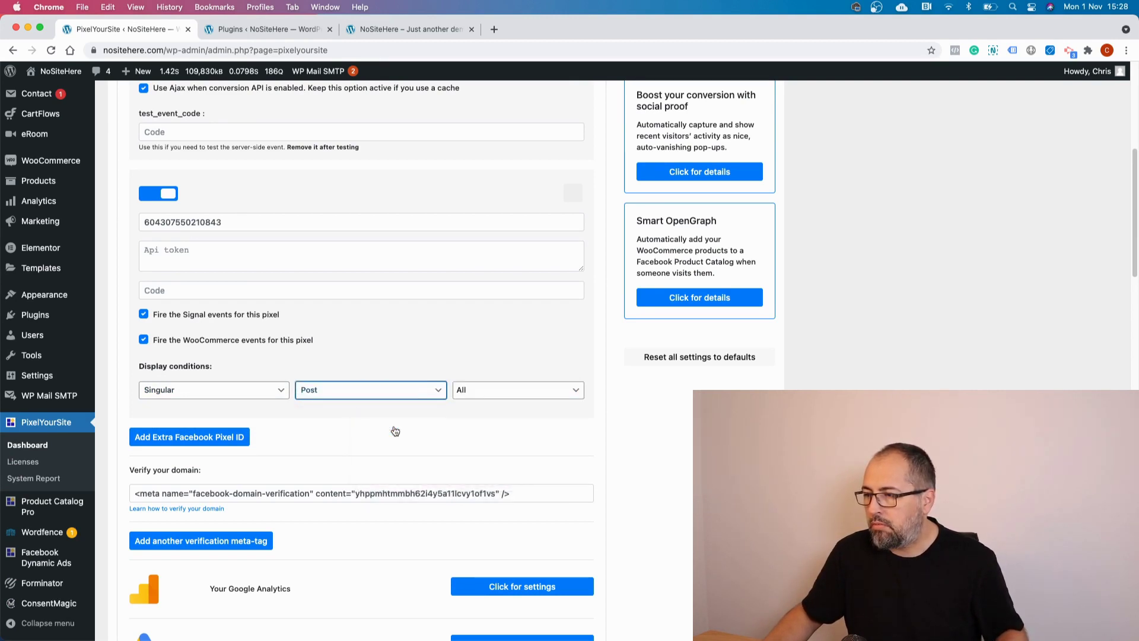
pyautogui.click(473, 393)
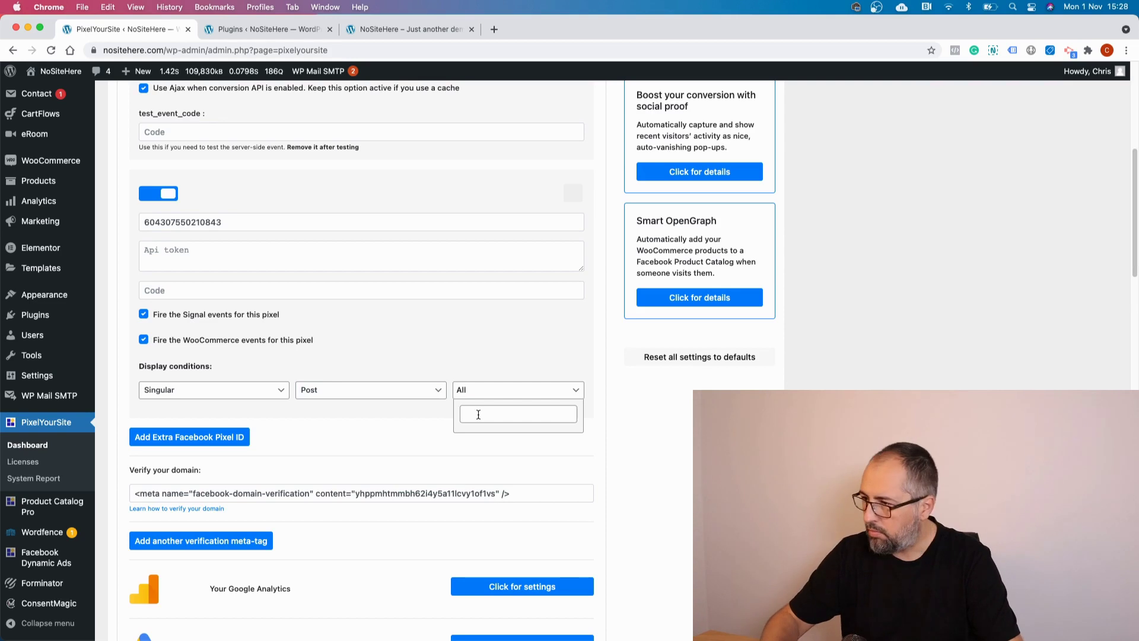
pyautogui.click(478, 415)
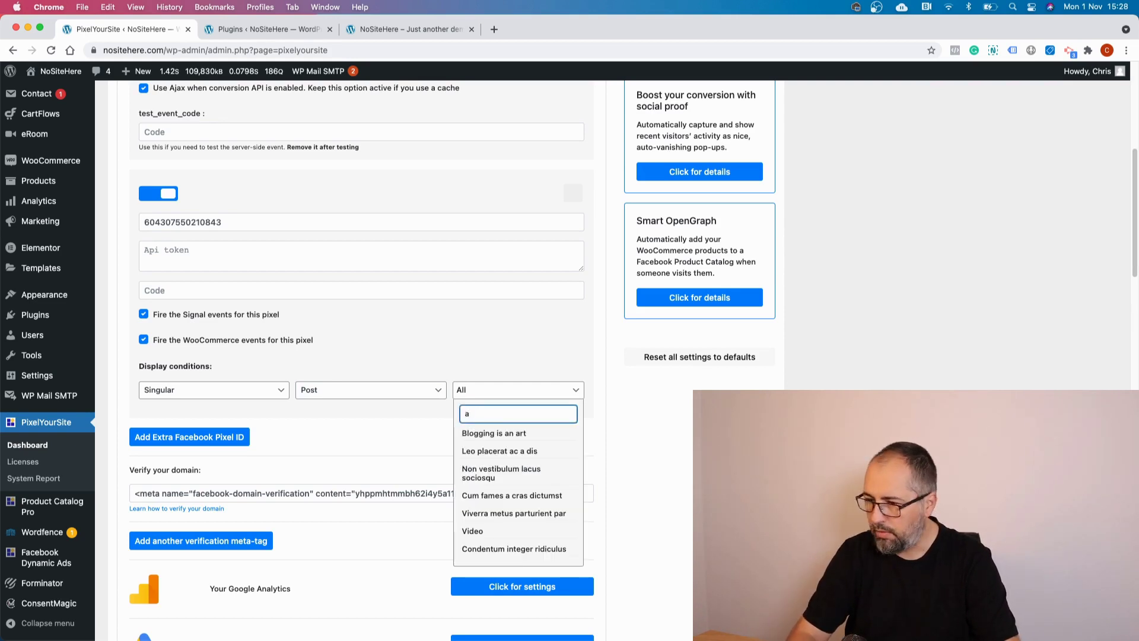
pyautogui.click(479, 432)
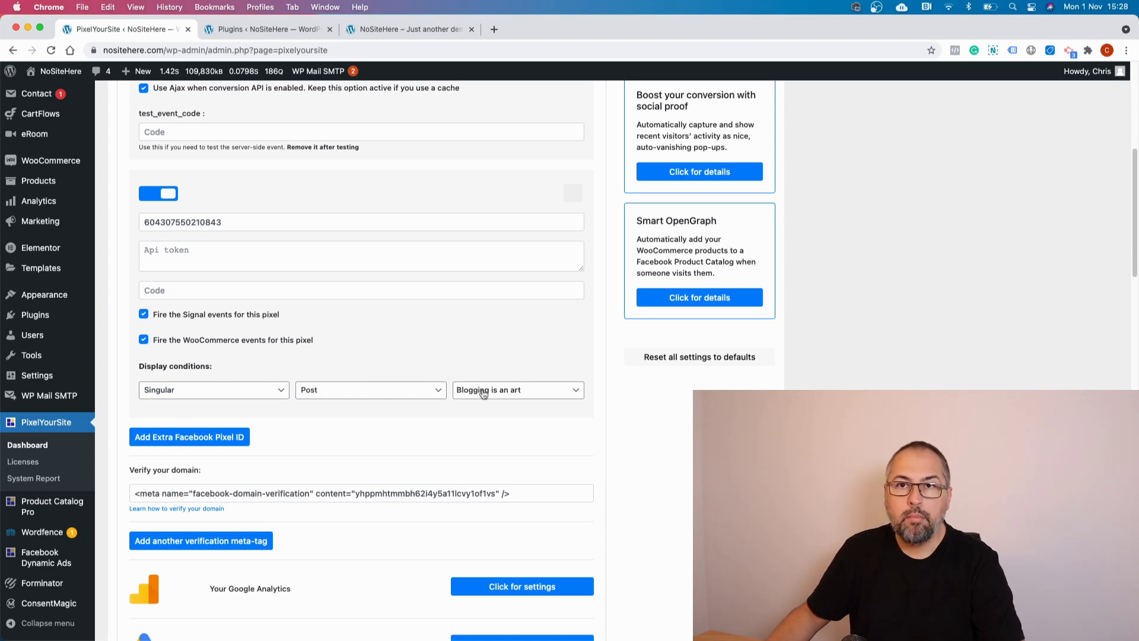
# Try the In Category, In Tag and Page conditions, picking the Refund and Returns Policy page
pyautogui.click(375, 390)
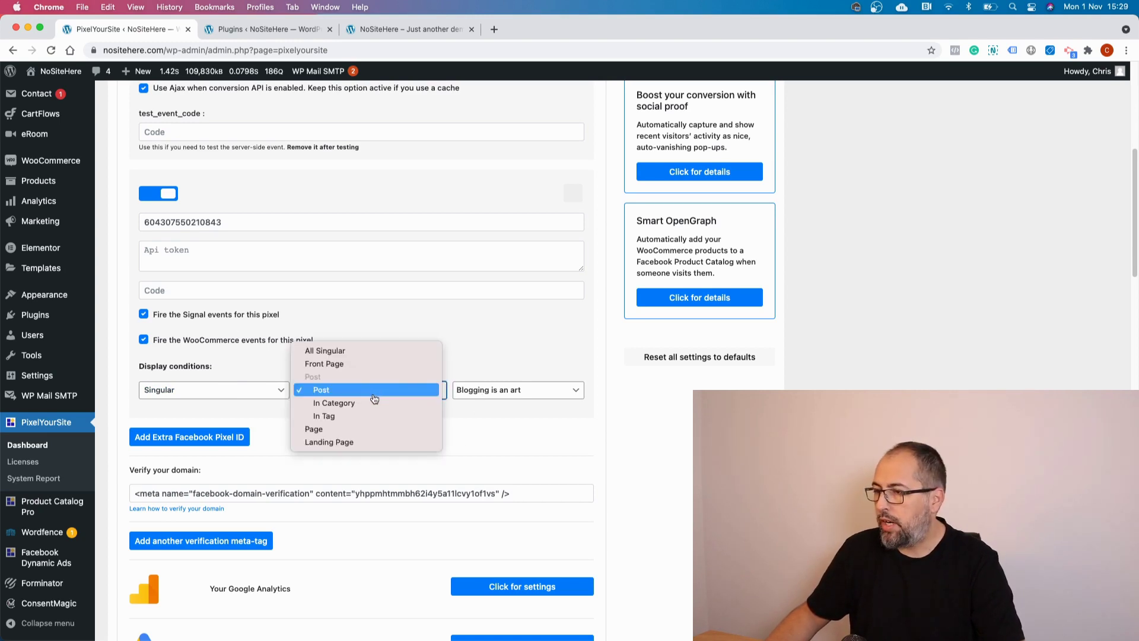
pyautogui.click(374, 403)
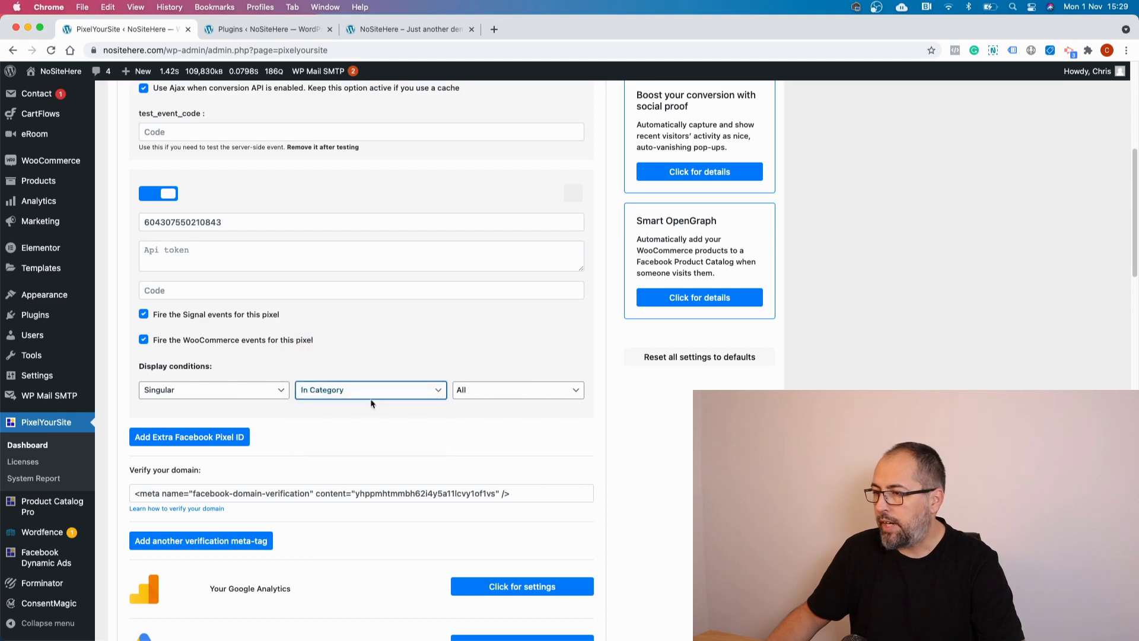
pyautogui.click(479, 398)
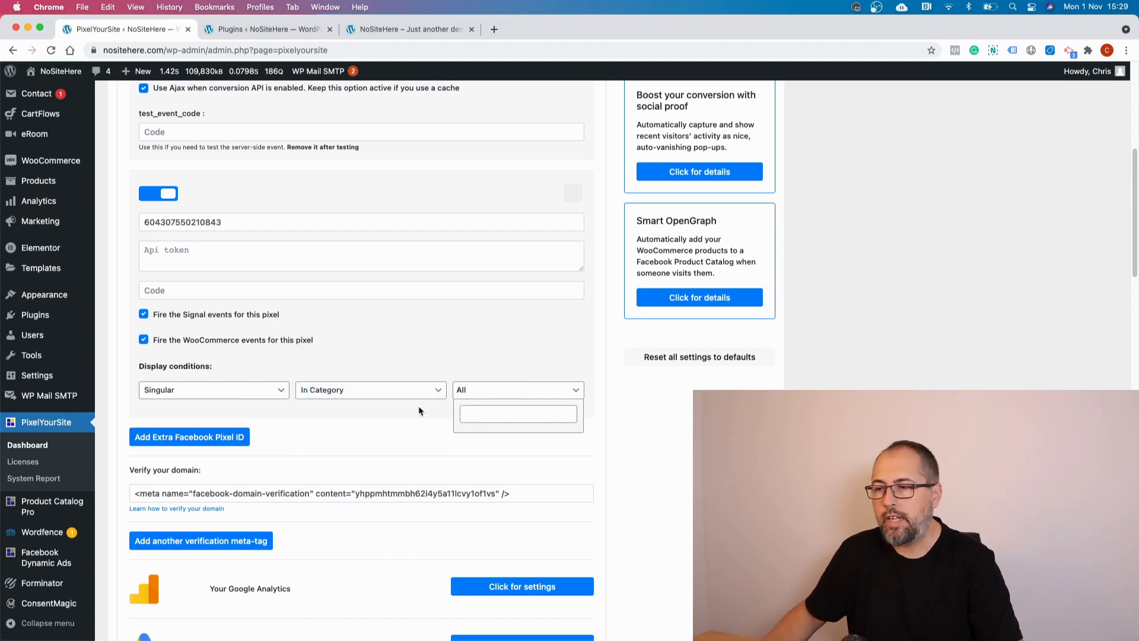
pyautogui.click(376, 396)
pyautogui.click(370, 409)
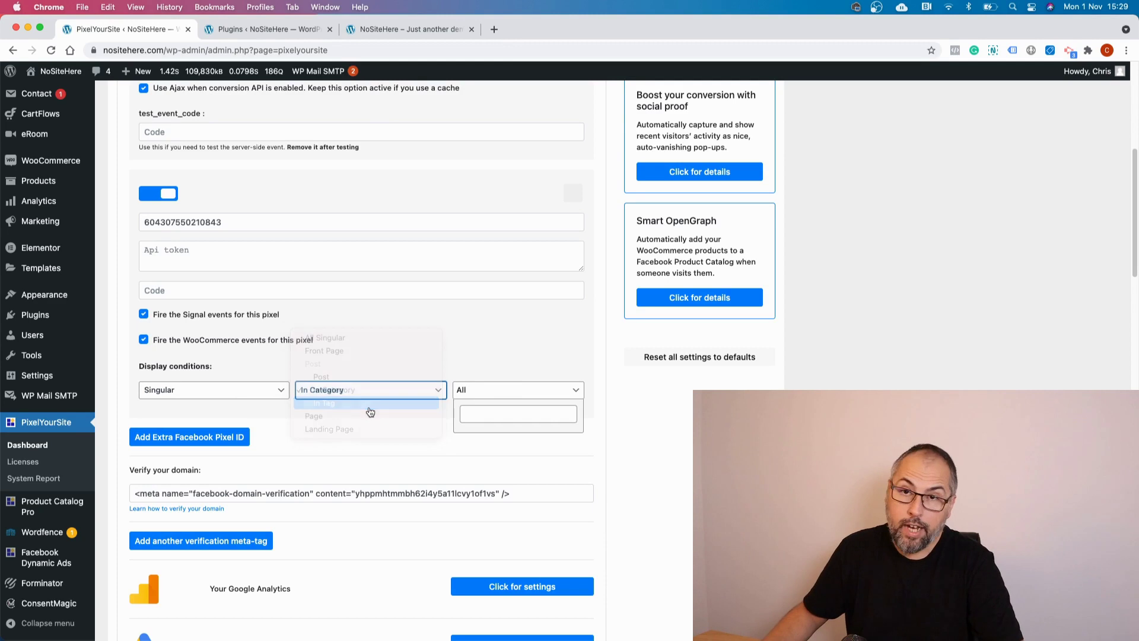
pyautogui.click(373, 395)
pyautogui.click(368, 404)
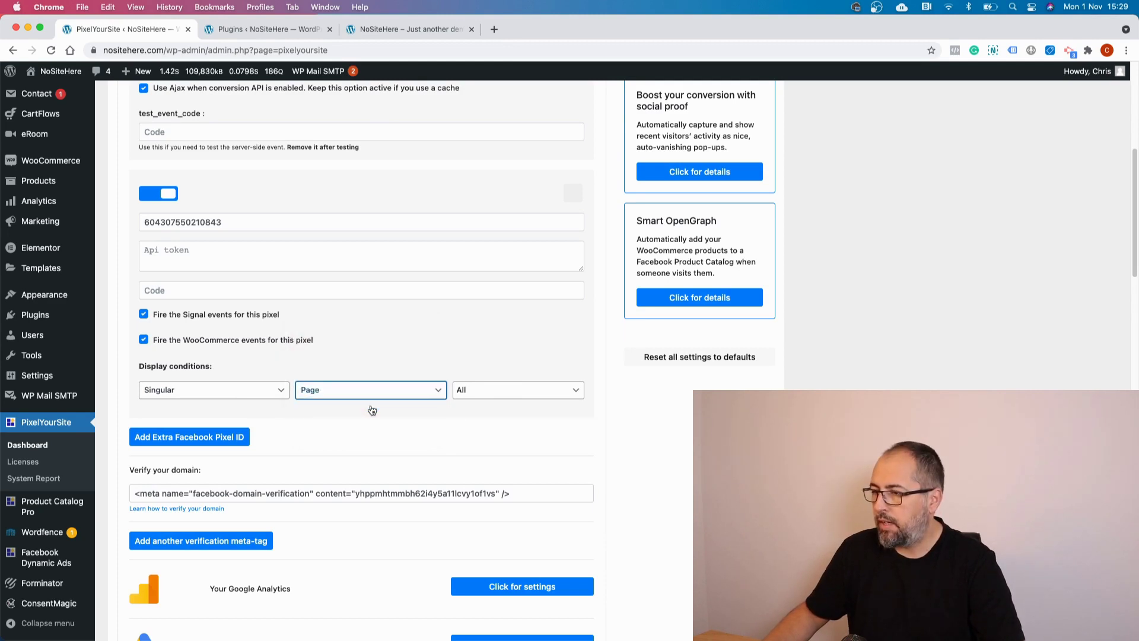
pyautogui.click(499, 396)
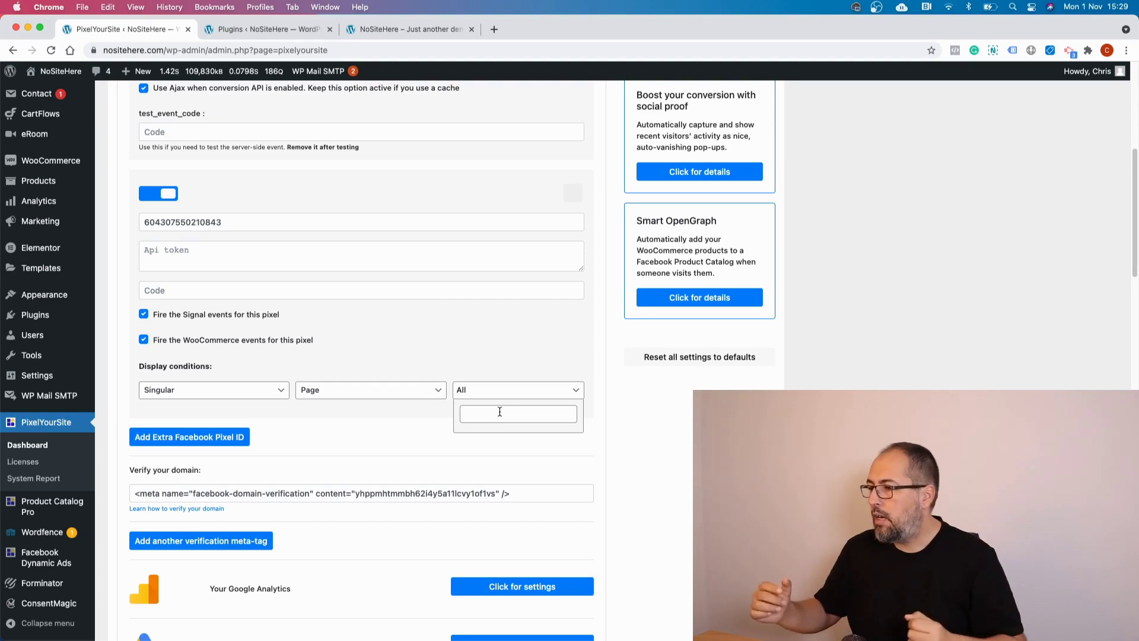
pyautogui.click(500, 411)
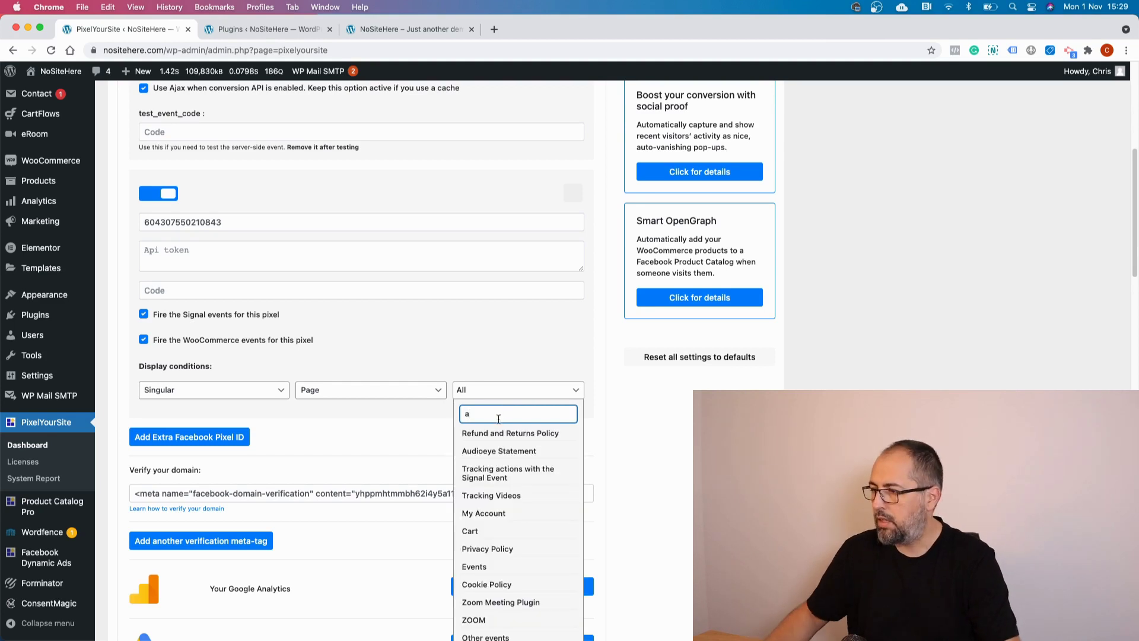
pyautogui.click(496, 432)
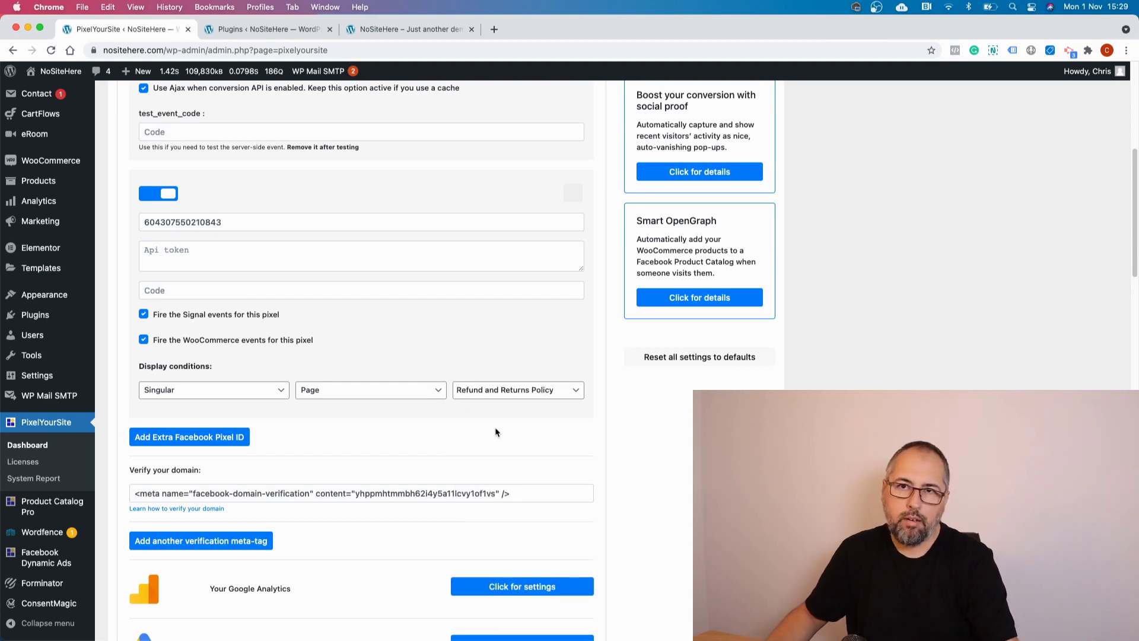
# Switch the singular condition to Landing Page, leaving the third select on All
pyautogui.click(382, 390)
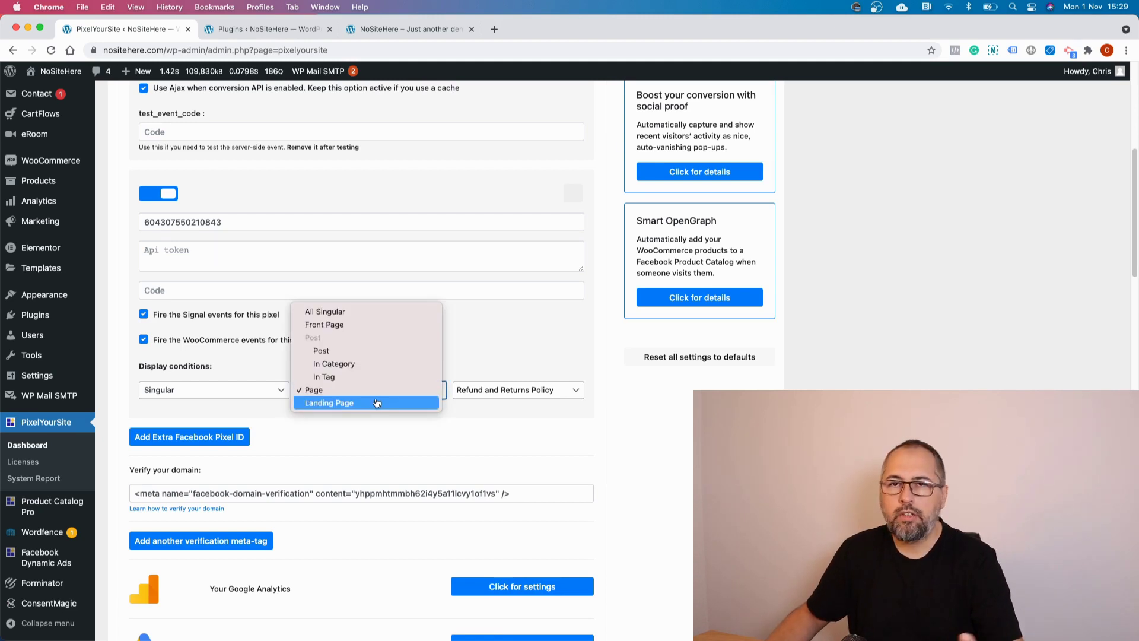
pyautogui.click(377, 403)
pyautogui.click(486, 392)
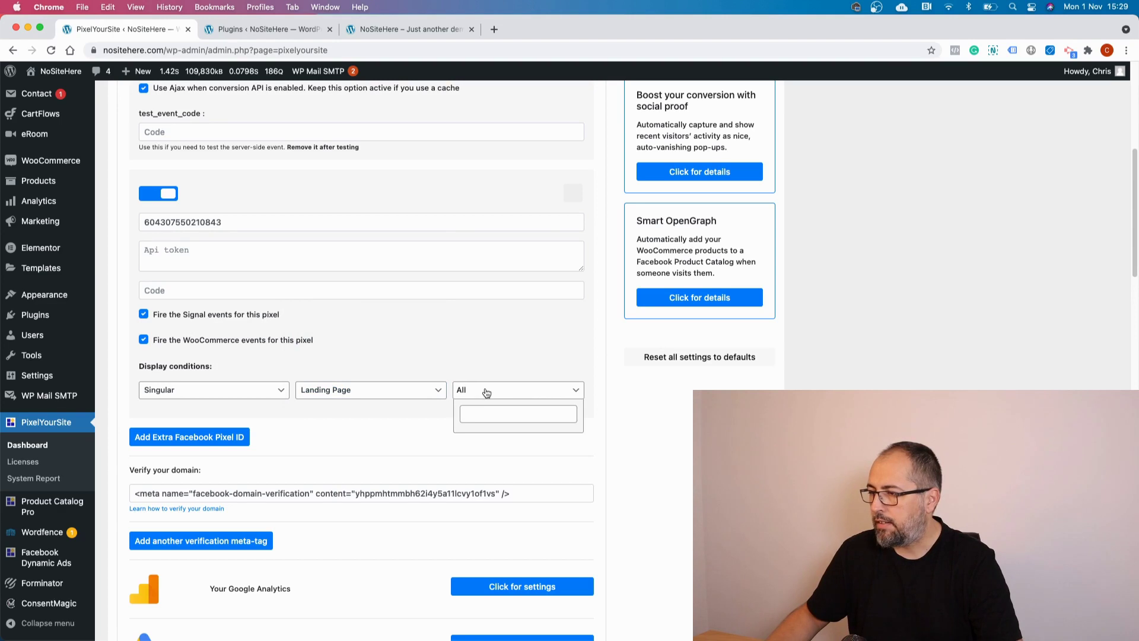
pyautogui.click(487, 392)
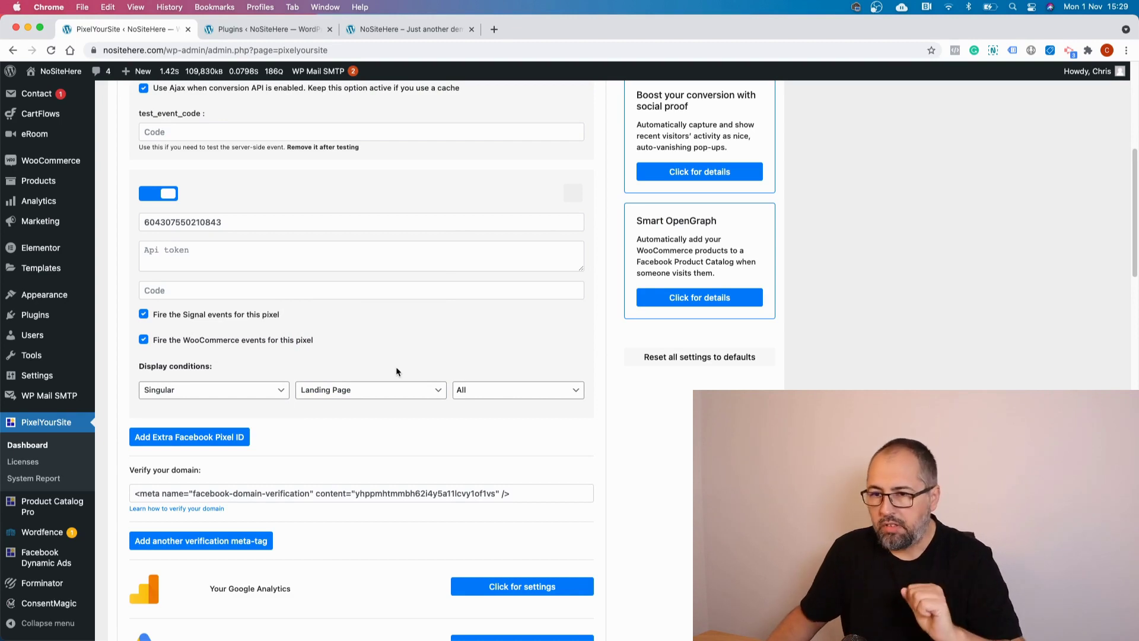
pyautogui.click(242, 398)
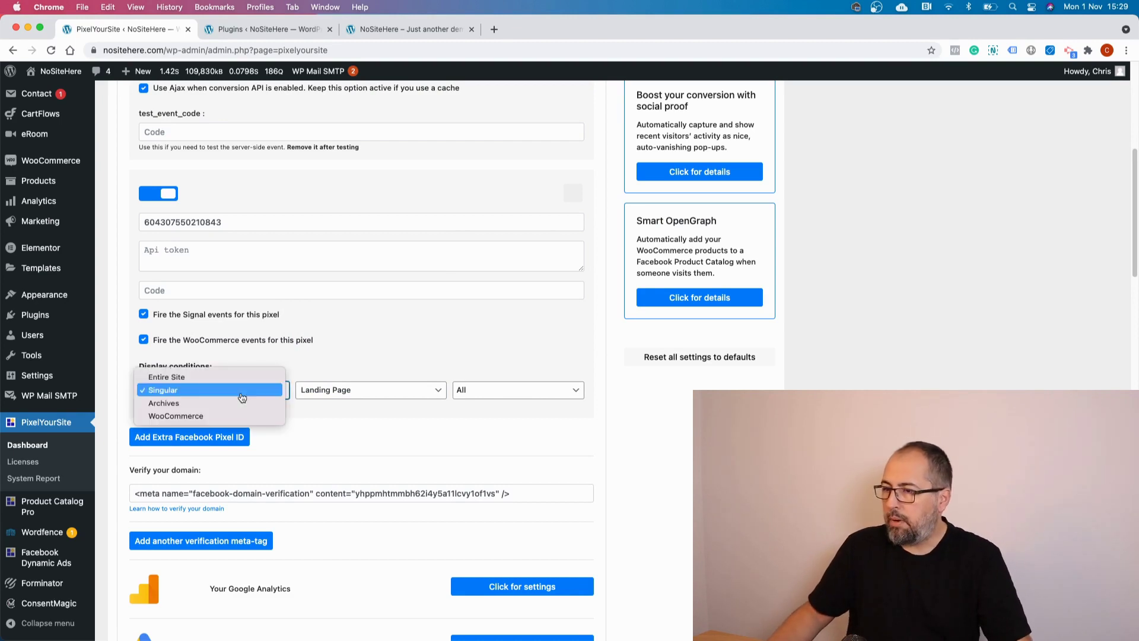
# Try Archives in the first select, then switch it to WooCommerce with Product Archive
pyautogui.click(241, 404)
pyautogui.click(383, 396)
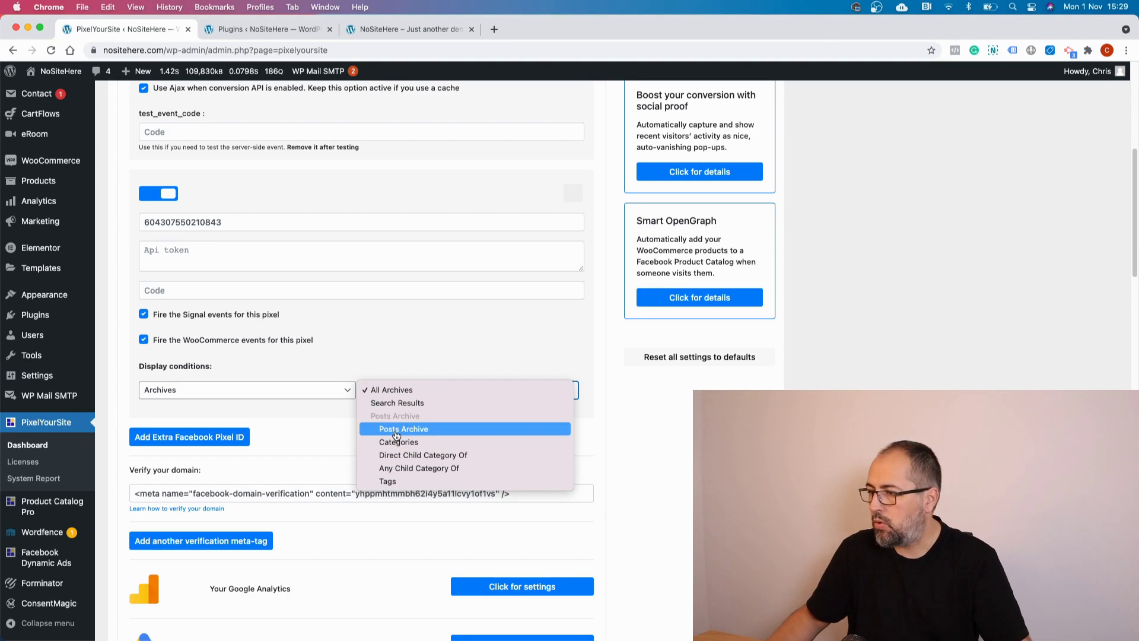
pyautogui.click(257, 394)
pyautogui.click(257, 393)
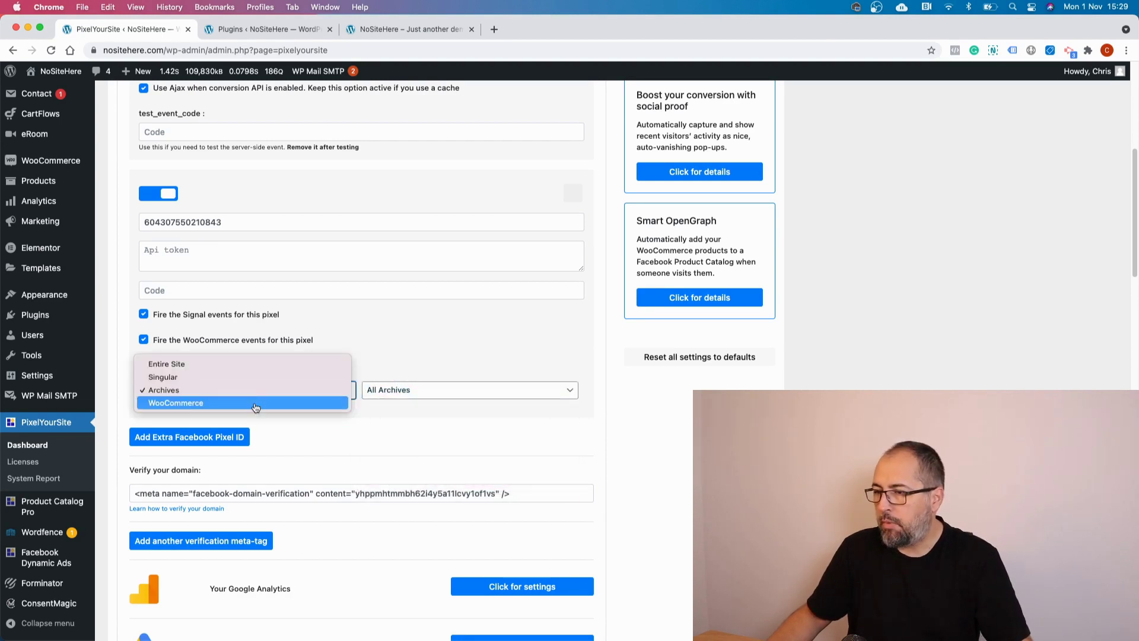
pyautogui.click(255, 403)
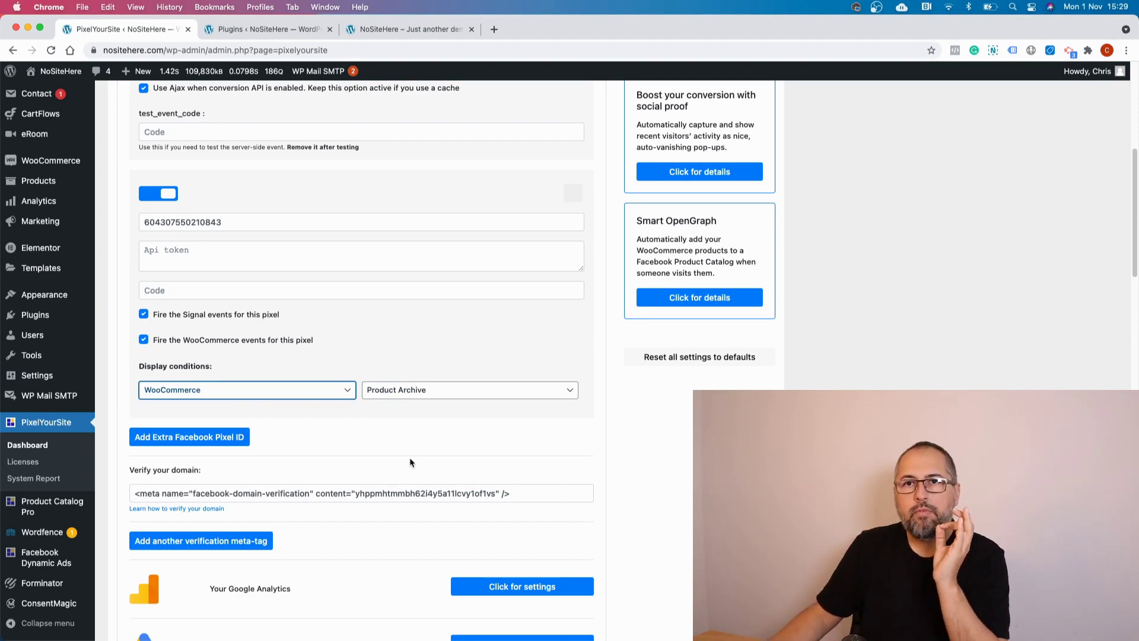
# Change the WooCommerce condition from Product Categories to Product, then return to the NoSiteHere storefront tab
pyautogui.click(408, 394)
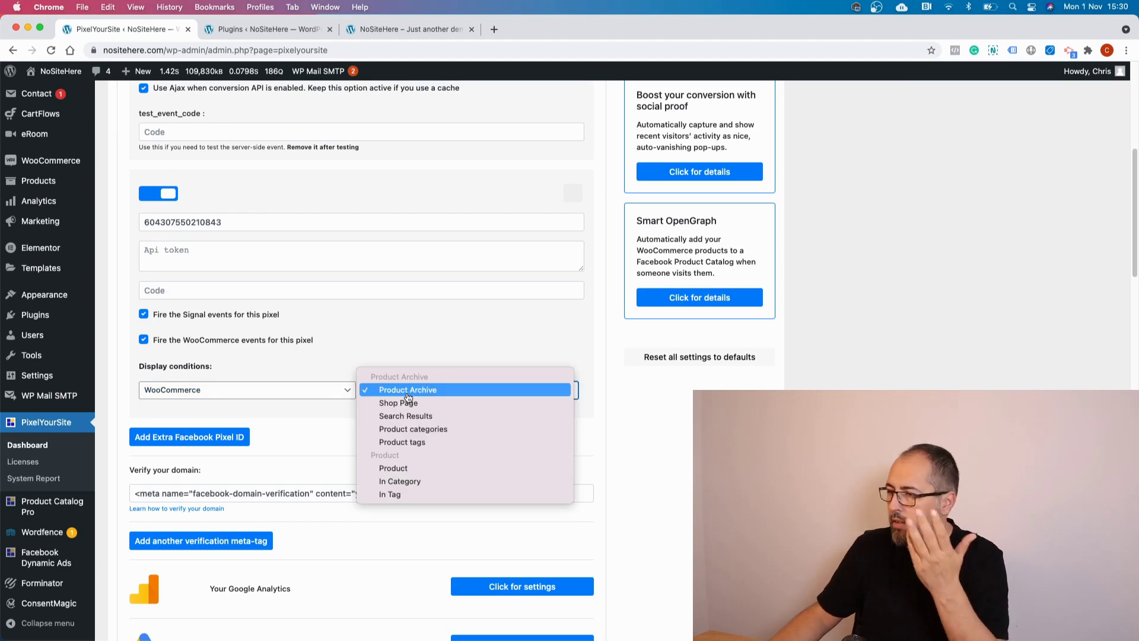
pyautogui.click(408, 435)
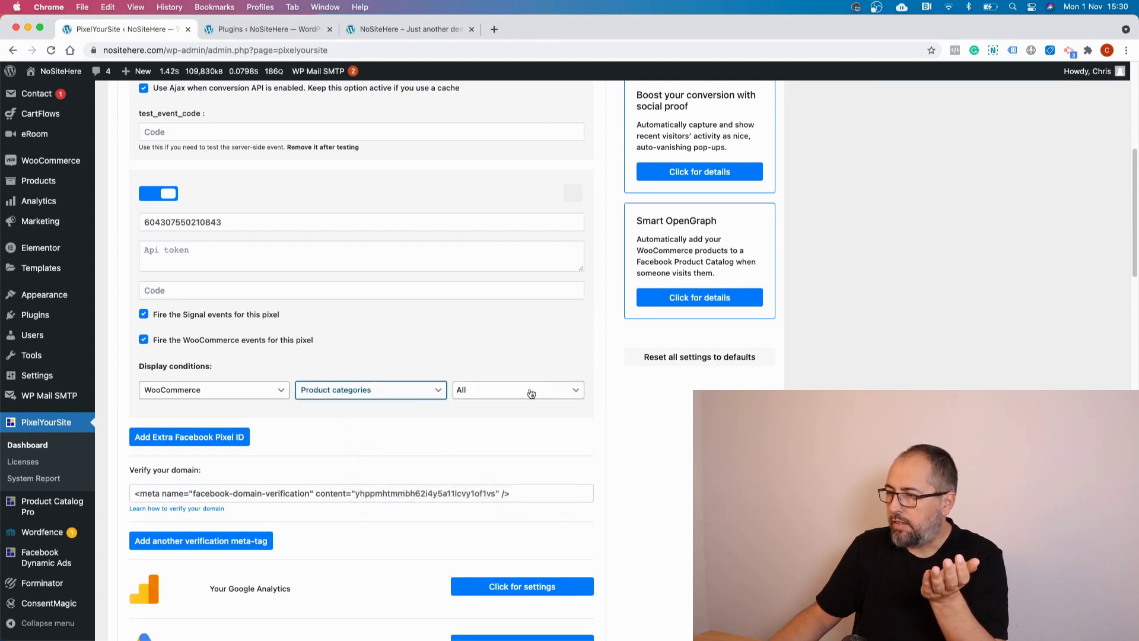
pyautogui.click(337, 391)
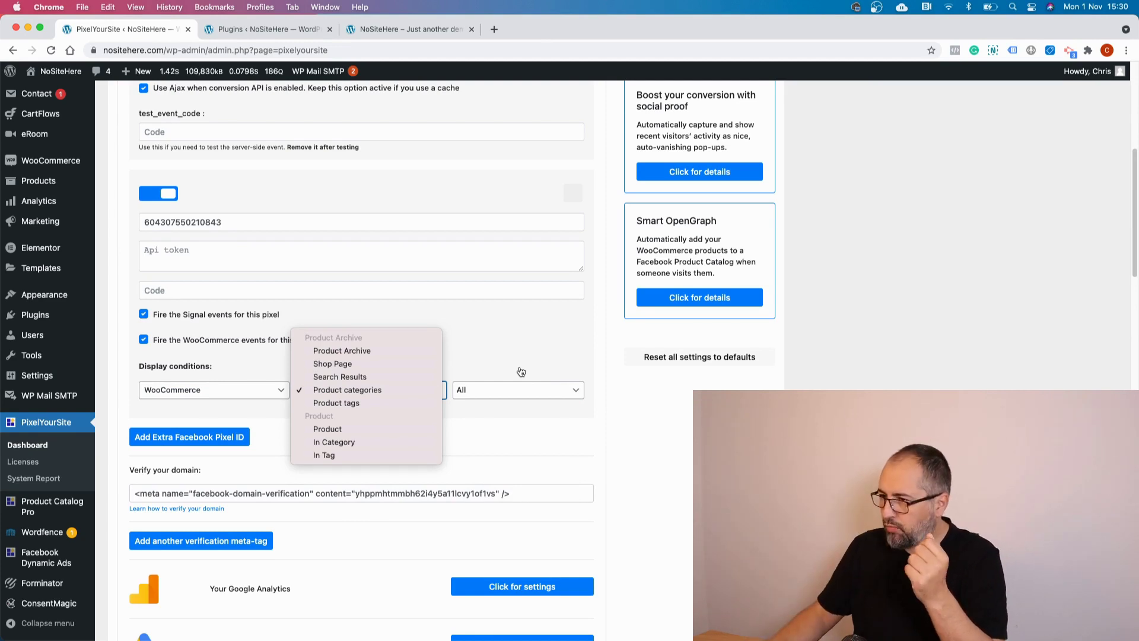
pyautogui.click(331, 431)
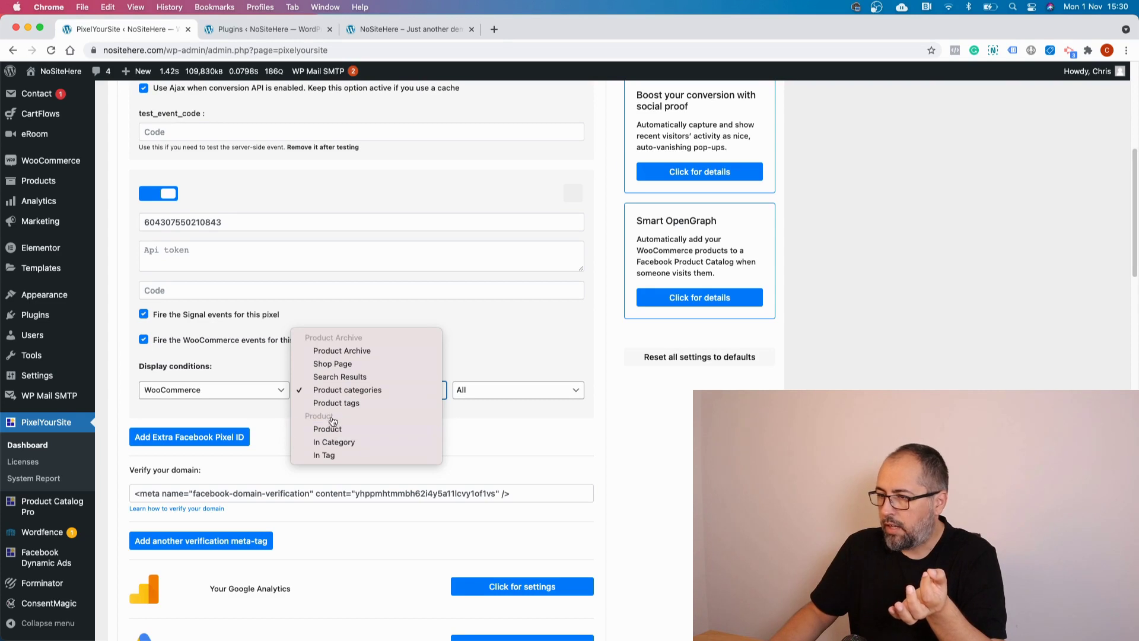
pyautogui.click(498, 395)
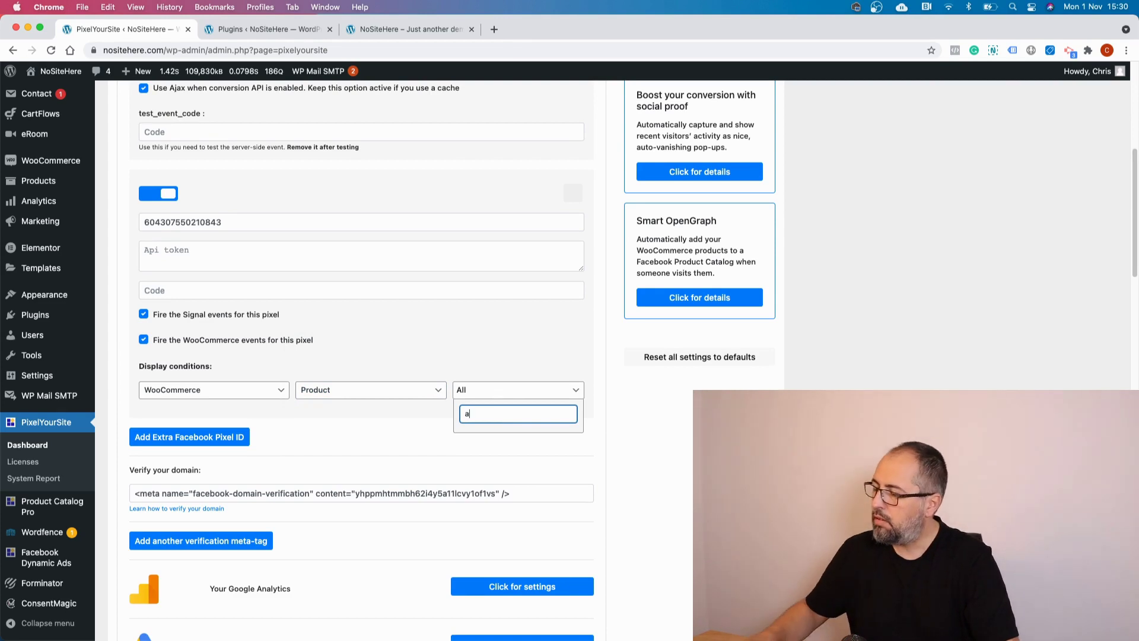
pyautogui.click(394, 28)
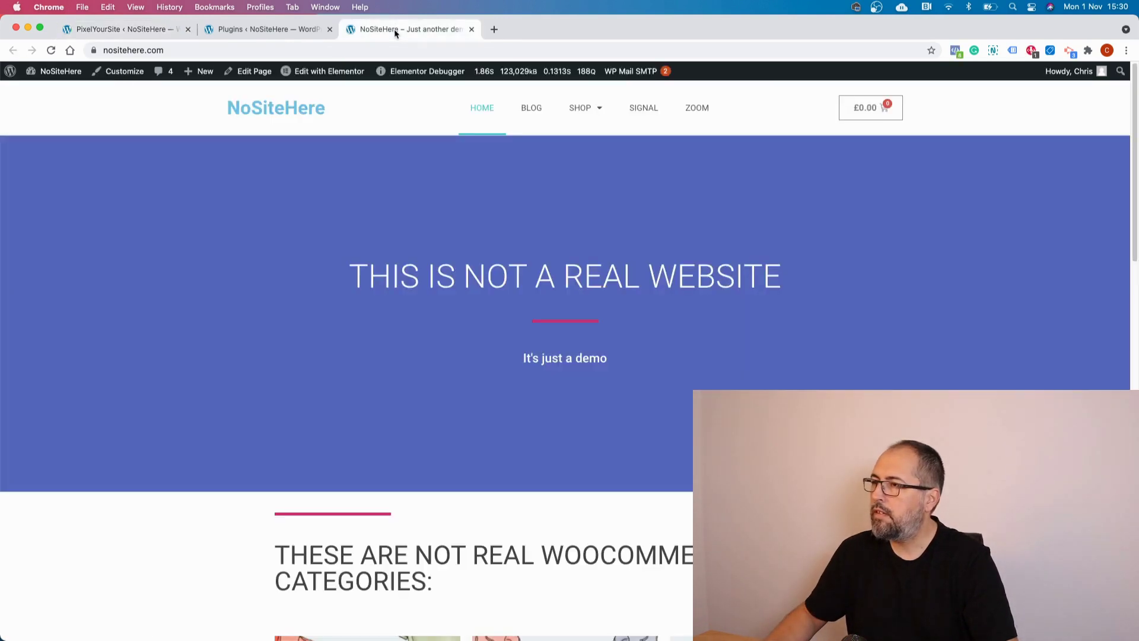
# Look at the Beanie product page from the shop, then return to PixelYourSite's pixel settings
pyautogui.click(580, 110)
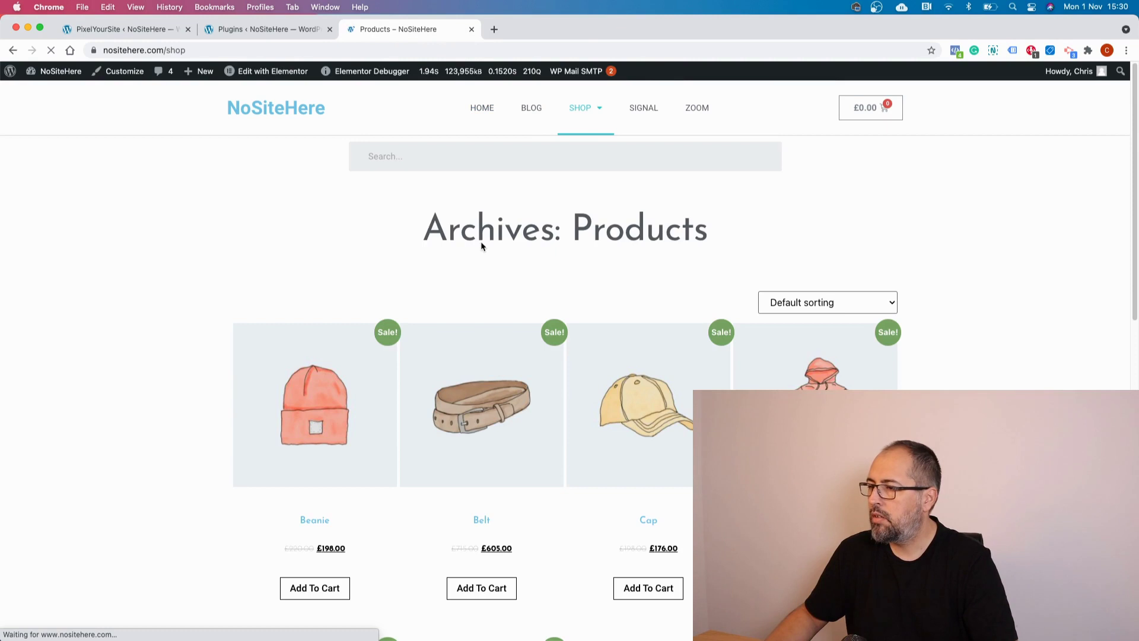
pyautogui.click(338, 392)
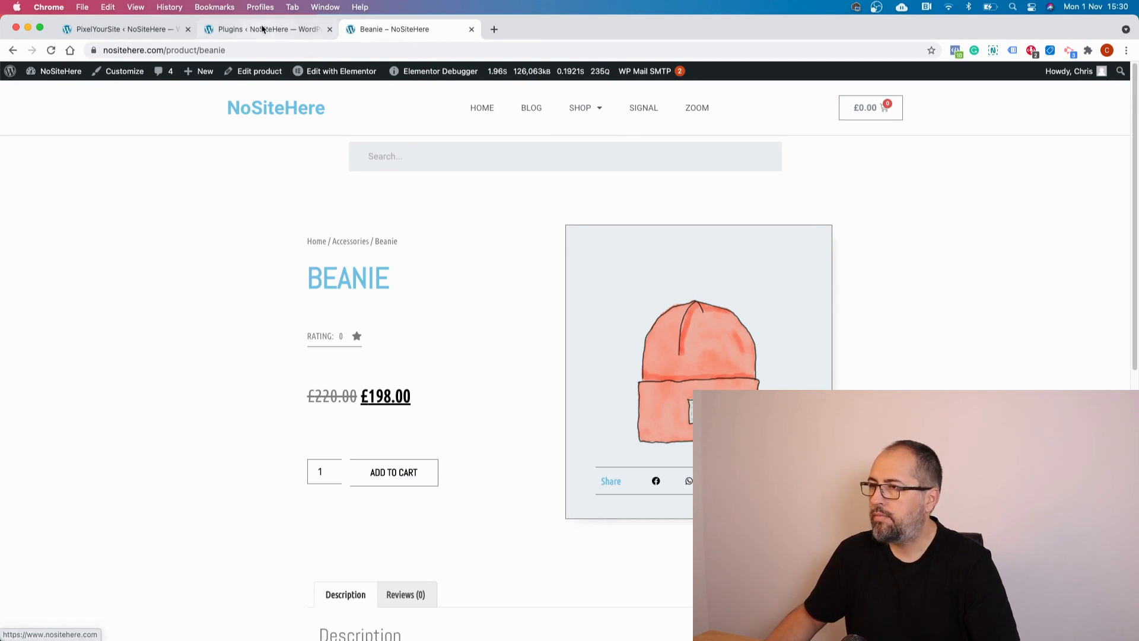
pyautogui.click(262, 30)
pyautogui.click(130, 35)
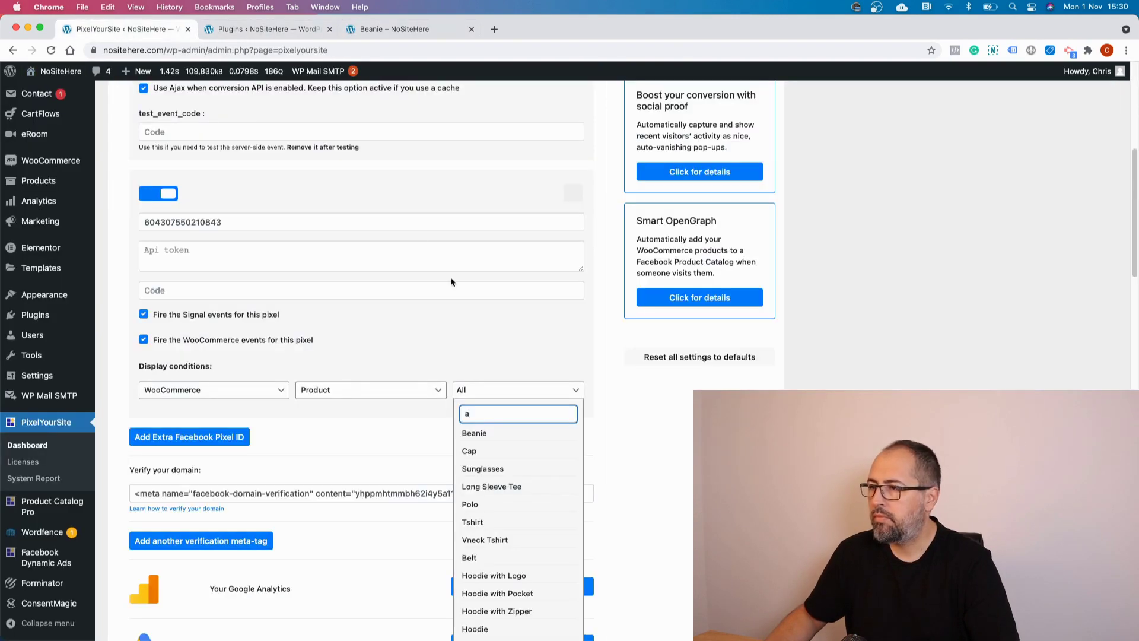
# Restrict the extra Facebook pixel to WooCommerce, Product, Beanie, save the settings, and go back to the Beanie page
pyautogui.click(475, 438)
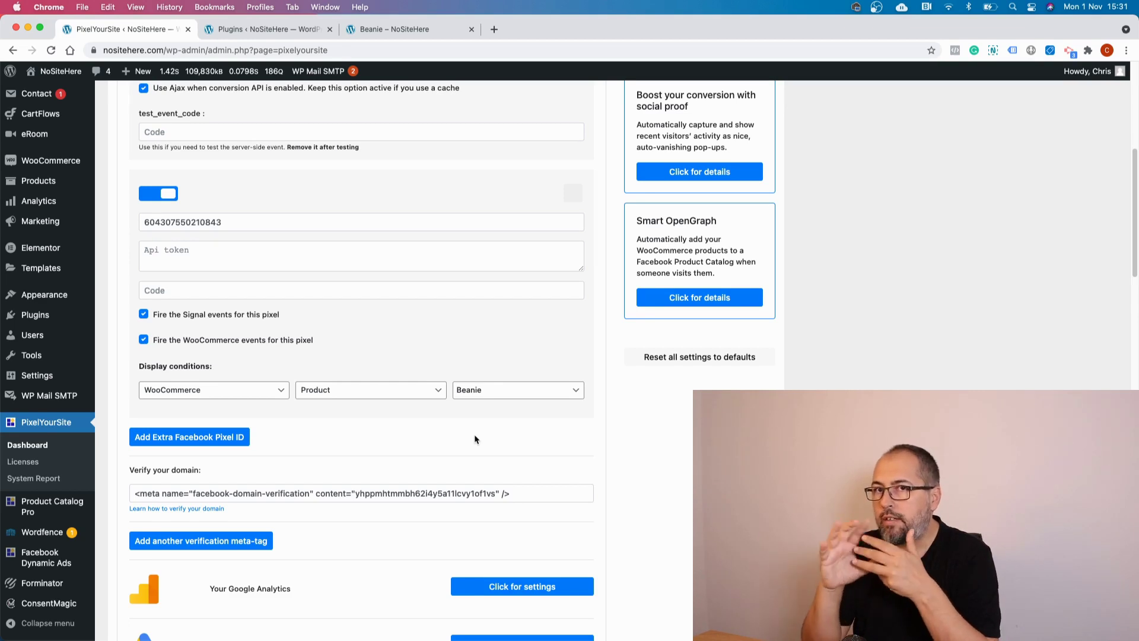
pyautogui.scroll(-20, 475, 439)
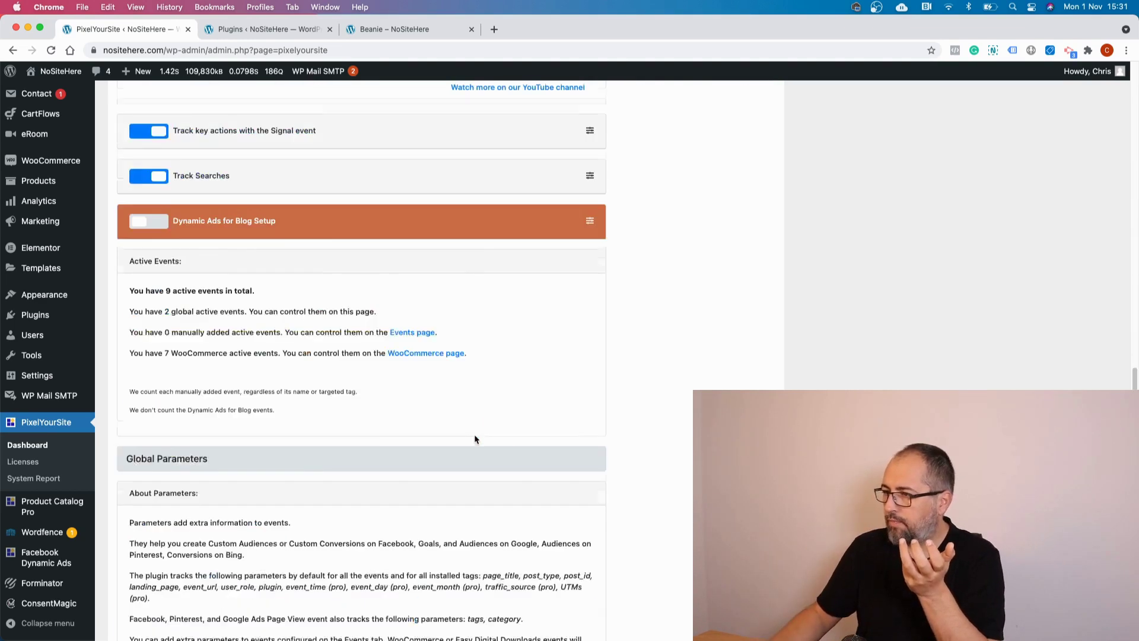
pyautogui.click(343, 583)
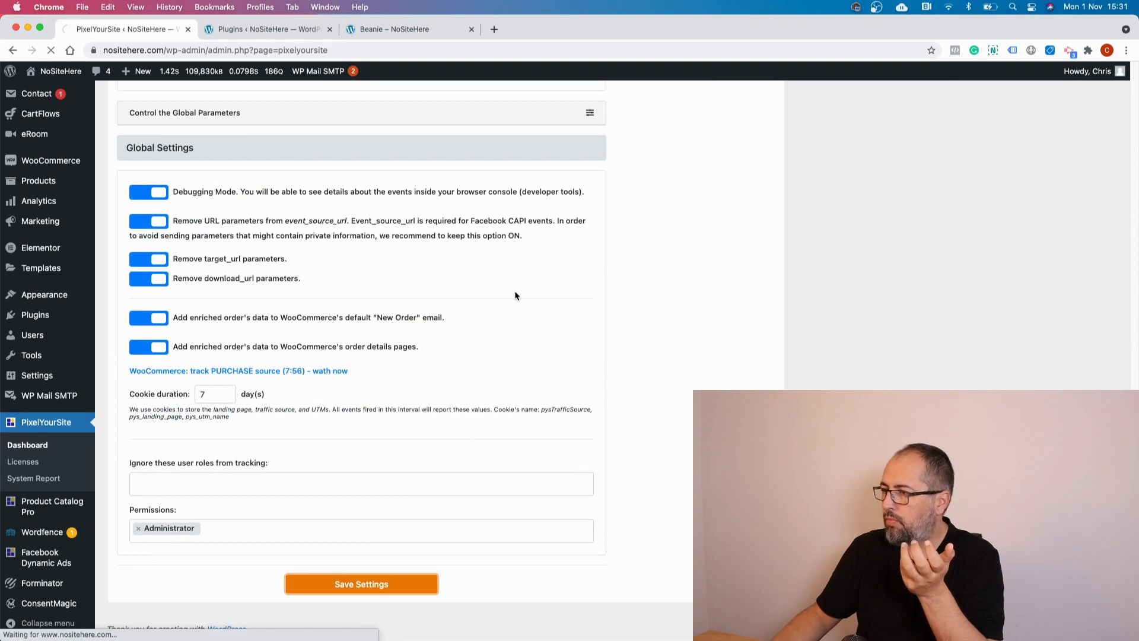
pyautogui.click(398, 27)
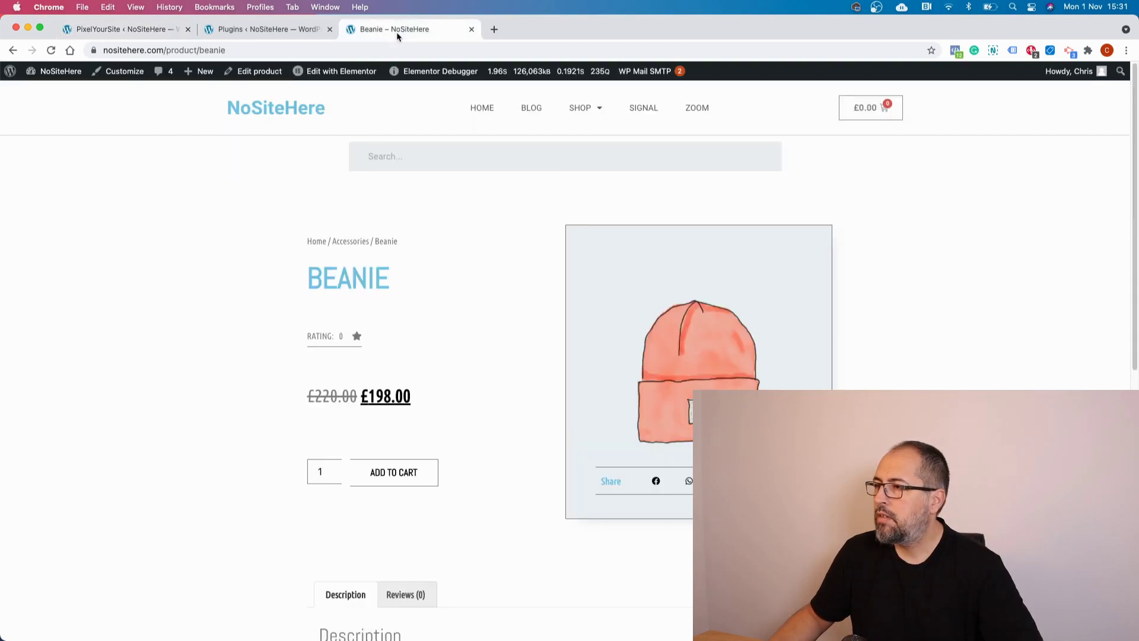
# Reload the Beanie page and confirm in Pixel Helper that both pixels fire
pyautogui.click(51, 50)
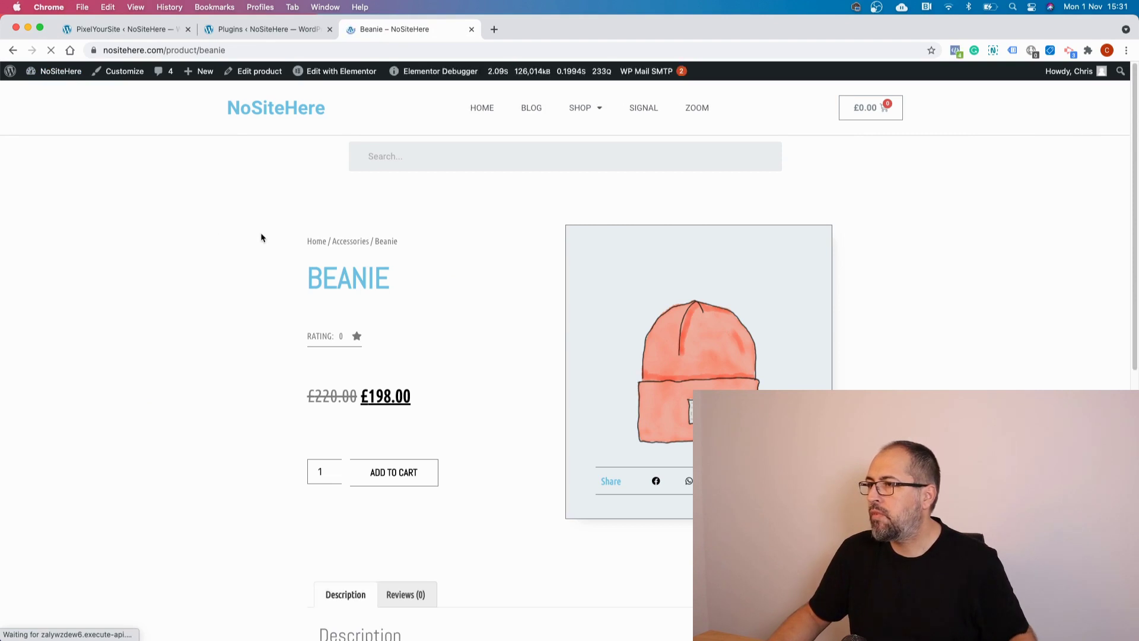
pyautogui.click(953, 52)
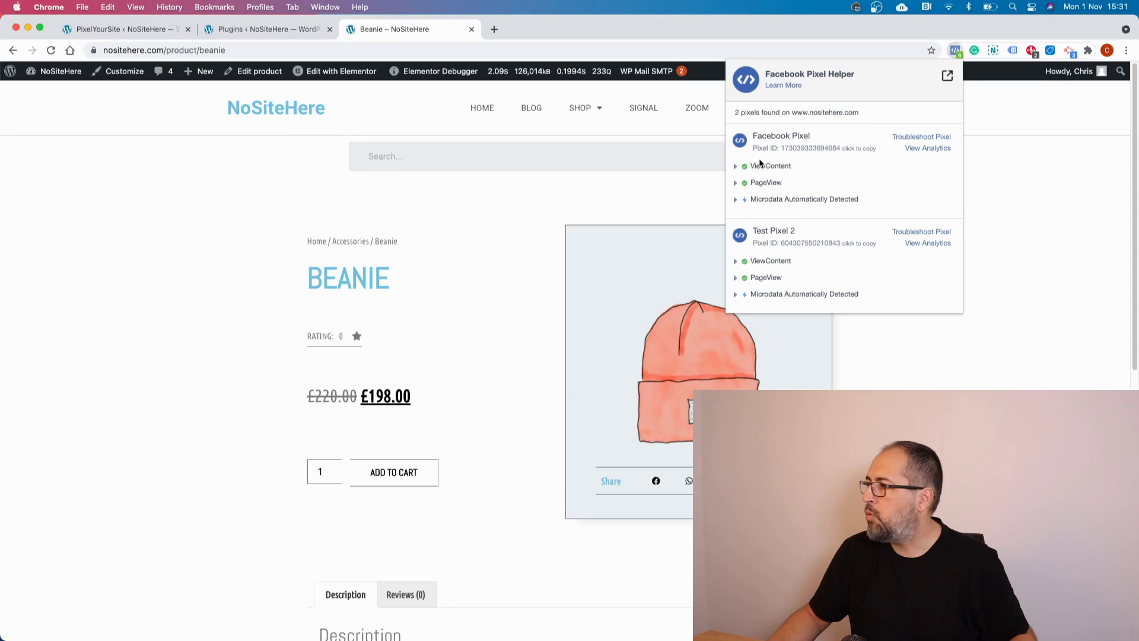
pyautogui.click(1084, 291)
# Open the Sunglasses product in a new tab and switch to it
pyautogui.scroll(-10, 587, 289)
pyautogui.rightClick(512, 336)
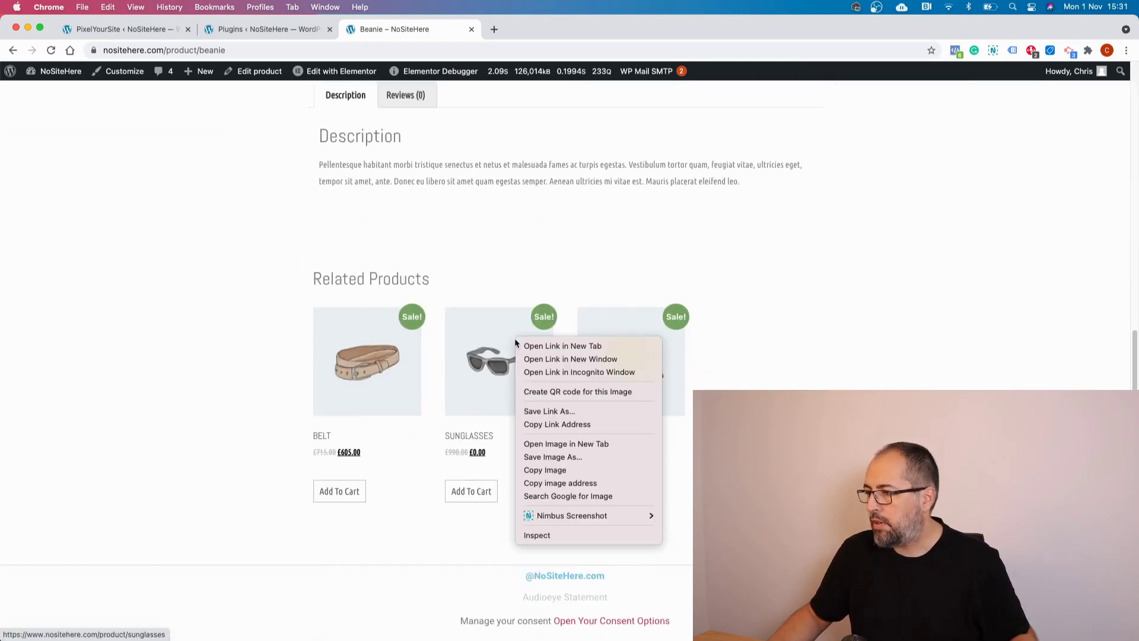
pyautogui.click(523, 345)
pyautogui.click(515, 35)
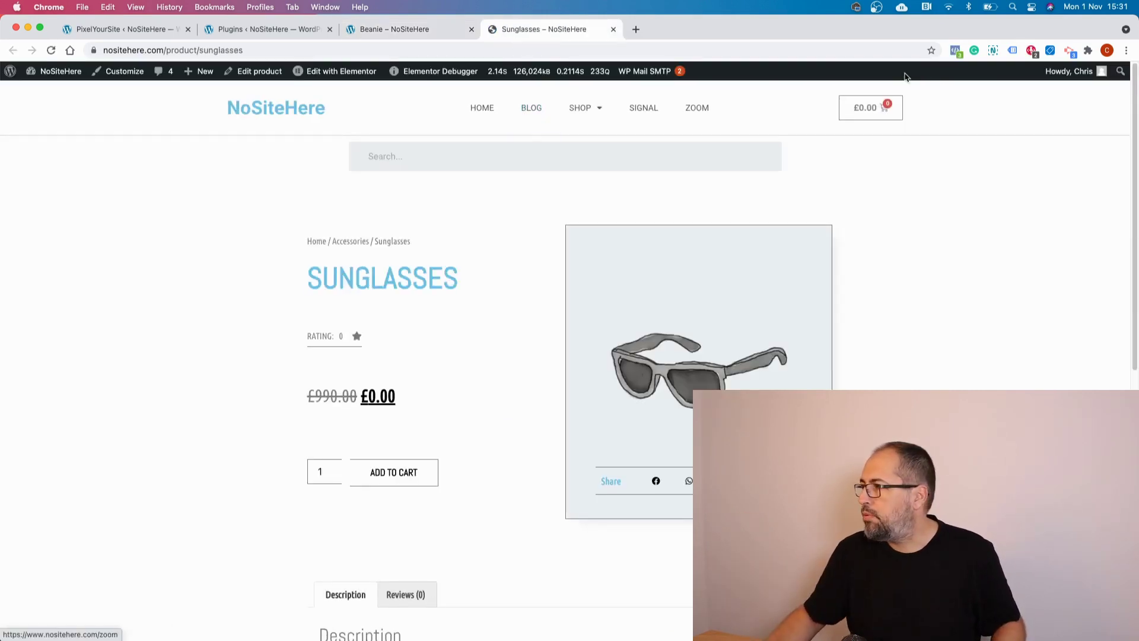
# Confirm the Sunglasses page fires only the main pixel, then return to the Beanie page
pyautogui.click(954, 51)
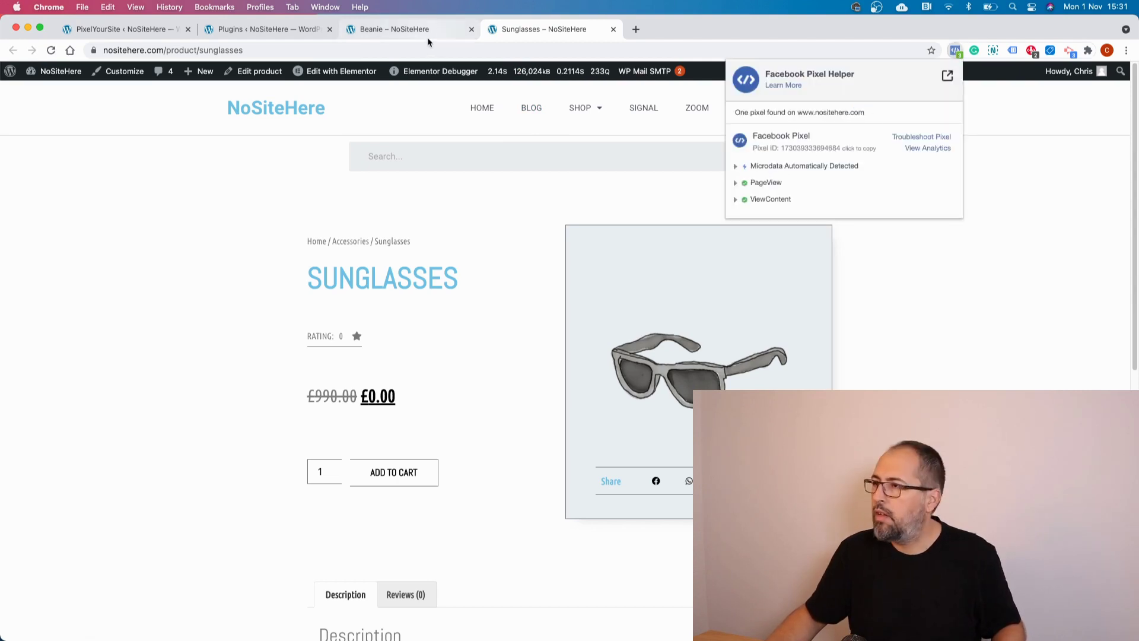
pyautogui.click(410, 30)
pyautogui.scroll(10, 686, 257)
pyautogui.scroll(-5, 616, 189)
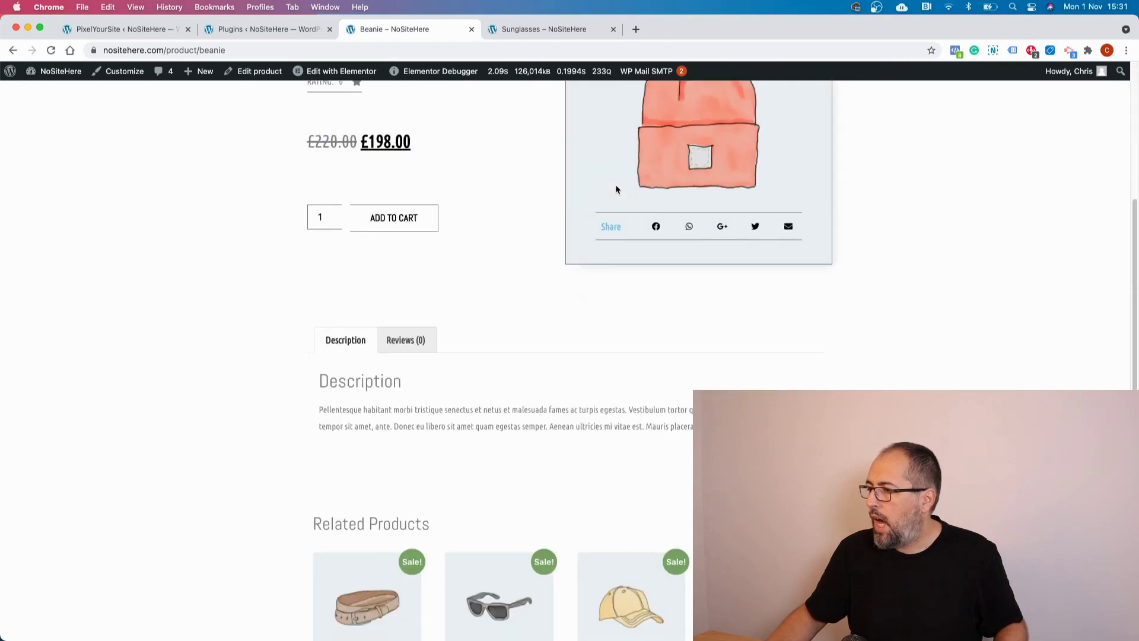
# Add the Beanie to the cart, verify both pixels log AddToCart, and proceed to checkout
pyautogui.click(396, 220)
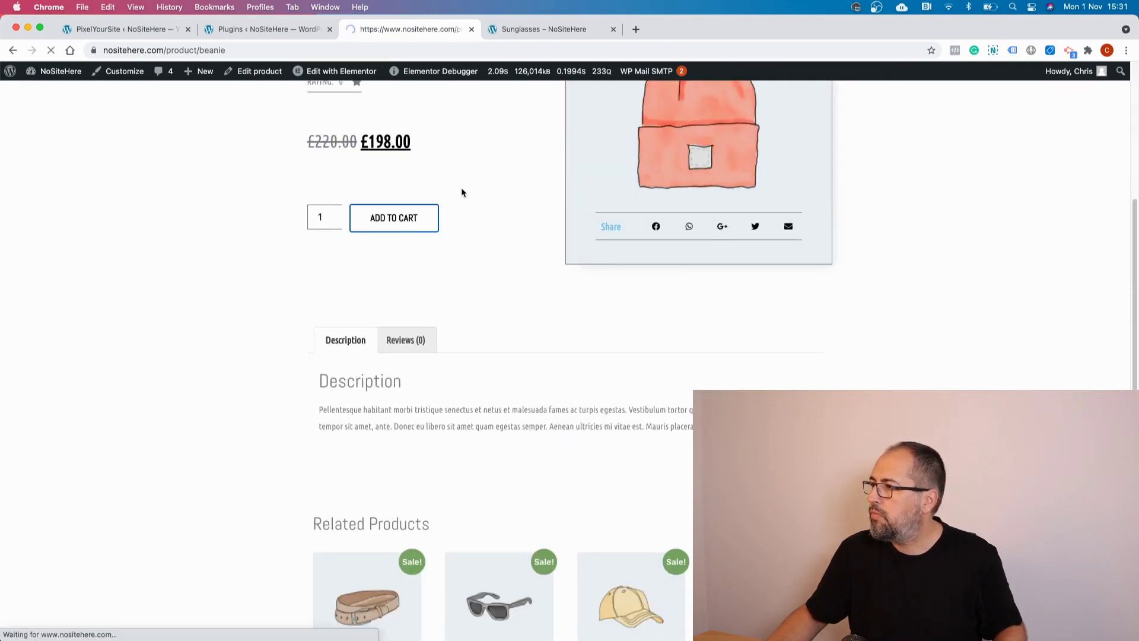
pyautogui.click(955, 51)
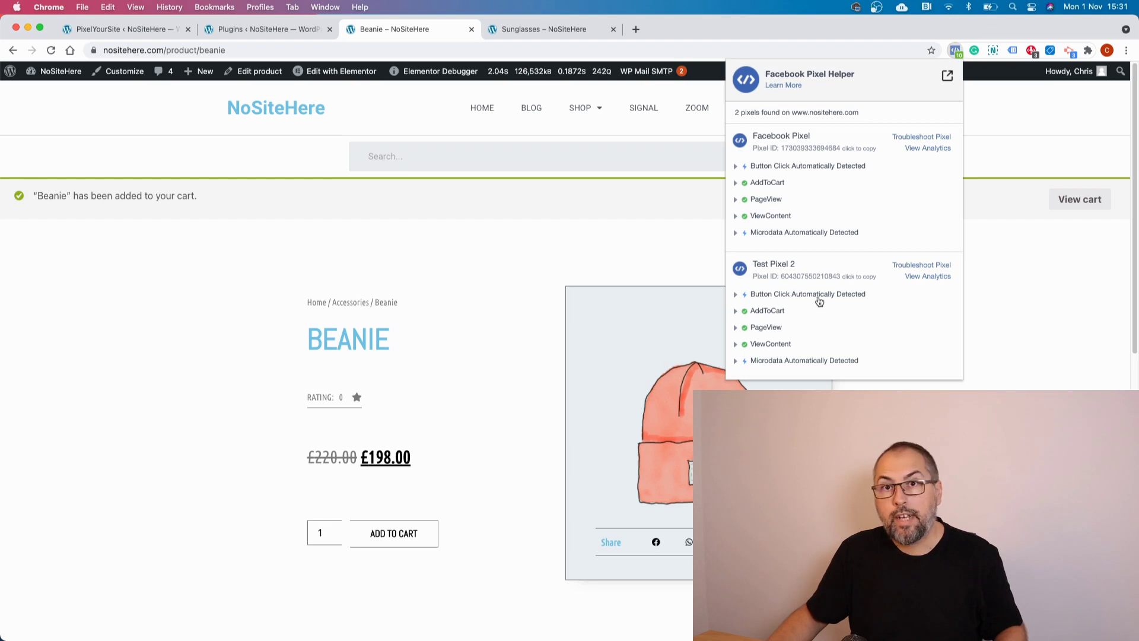
pyautogui.click(1015, 284)
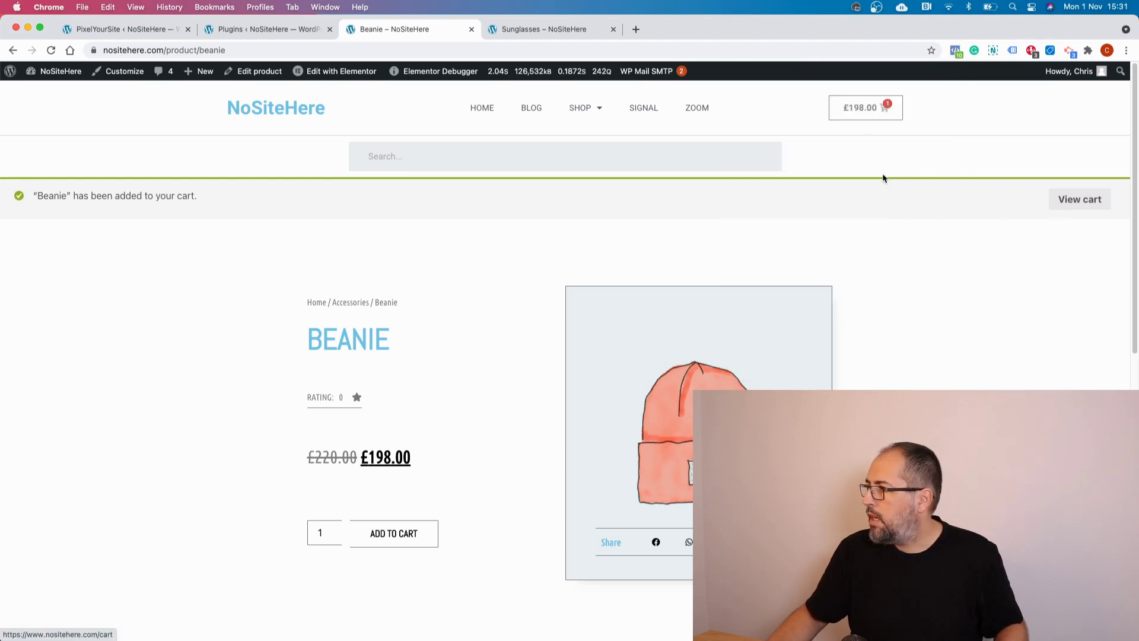
pyautogui.click(862, 108)
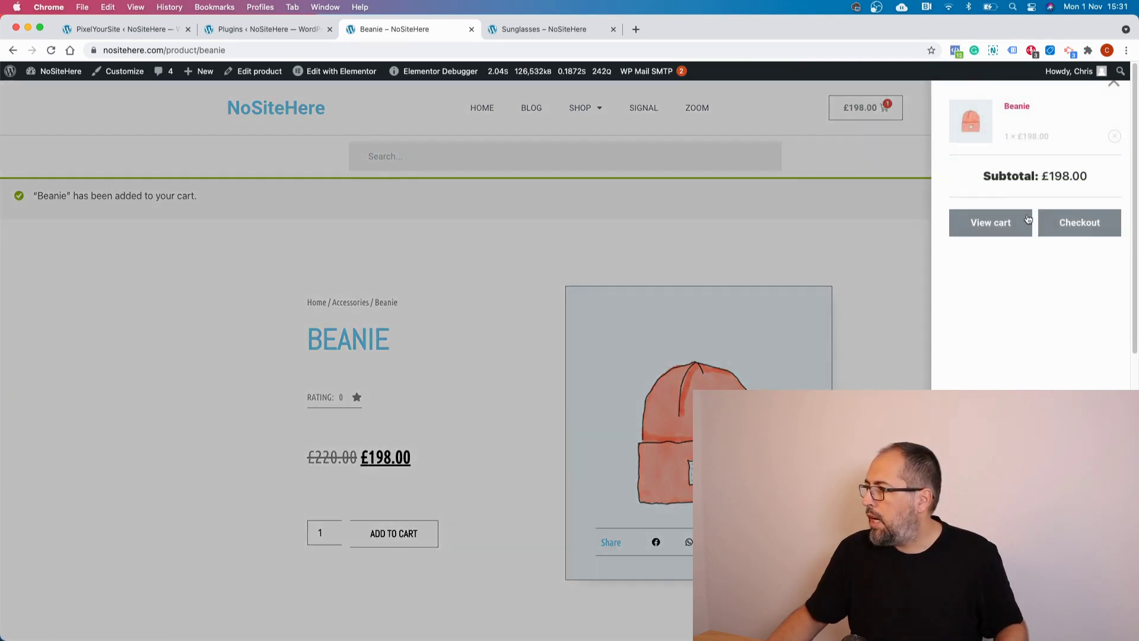
pyautogui.click(1065, 229)
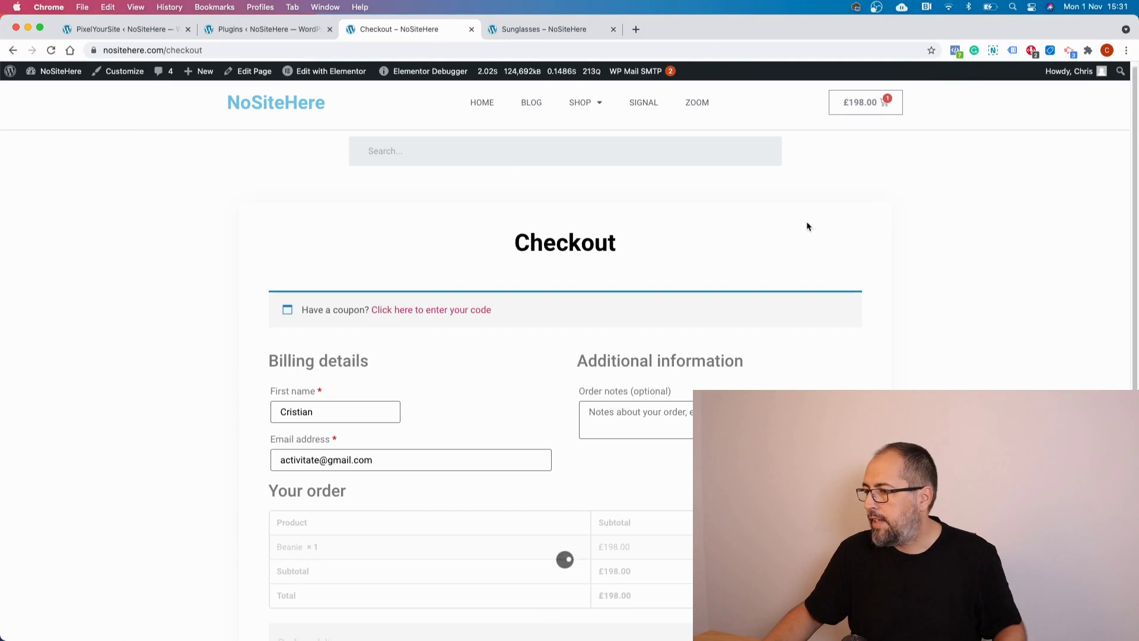
# Place the £198.00 Beanie order and confirm both pixels, including Test Pixel 2, log Purchase
pyautogui.scroll(-5, 807, 226)
pyautogui.scroll(-1, 807, 226)
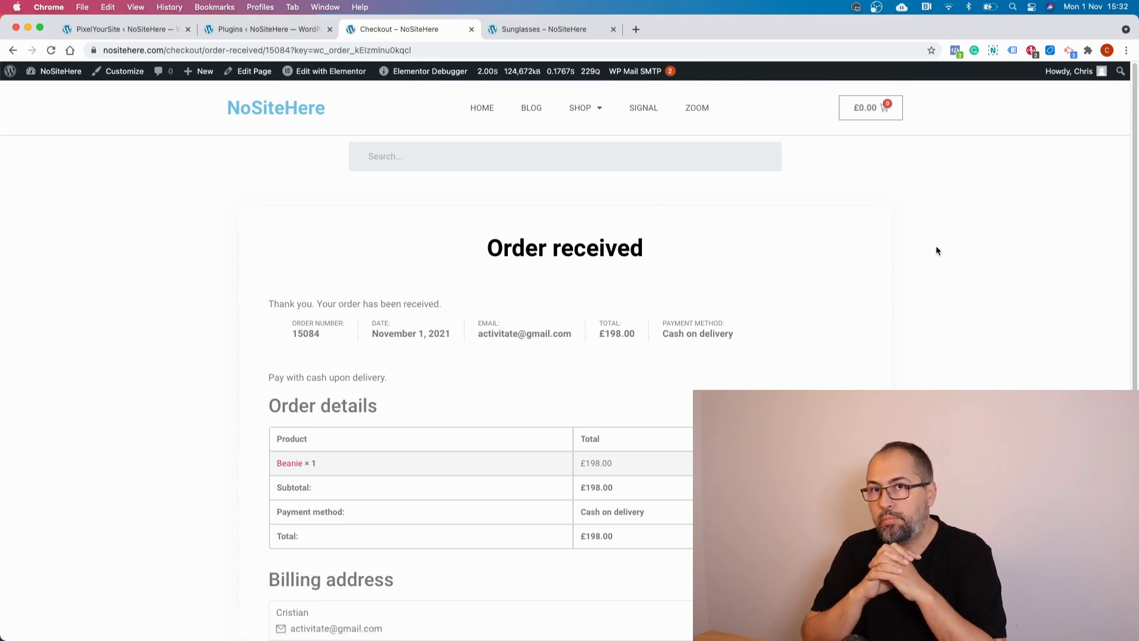
pyautogui.click(951, 53)
pyautogui.click(759, 263)
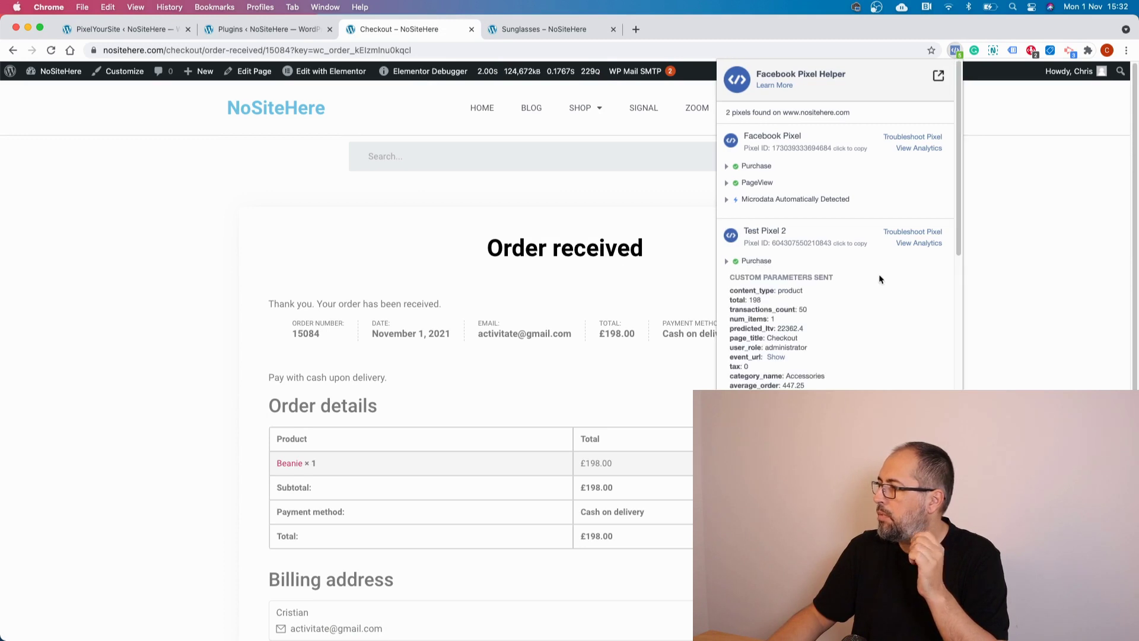
pyautogui.click(989, 256)
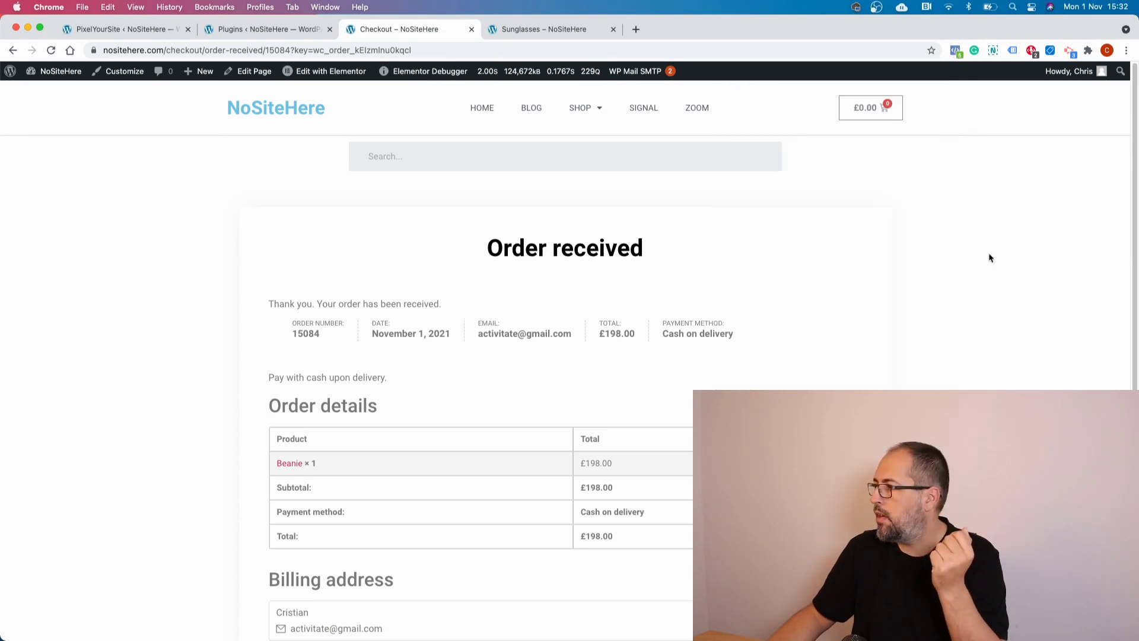
pyautogui.click(227, 33)
pyautogui.click(151, 31)
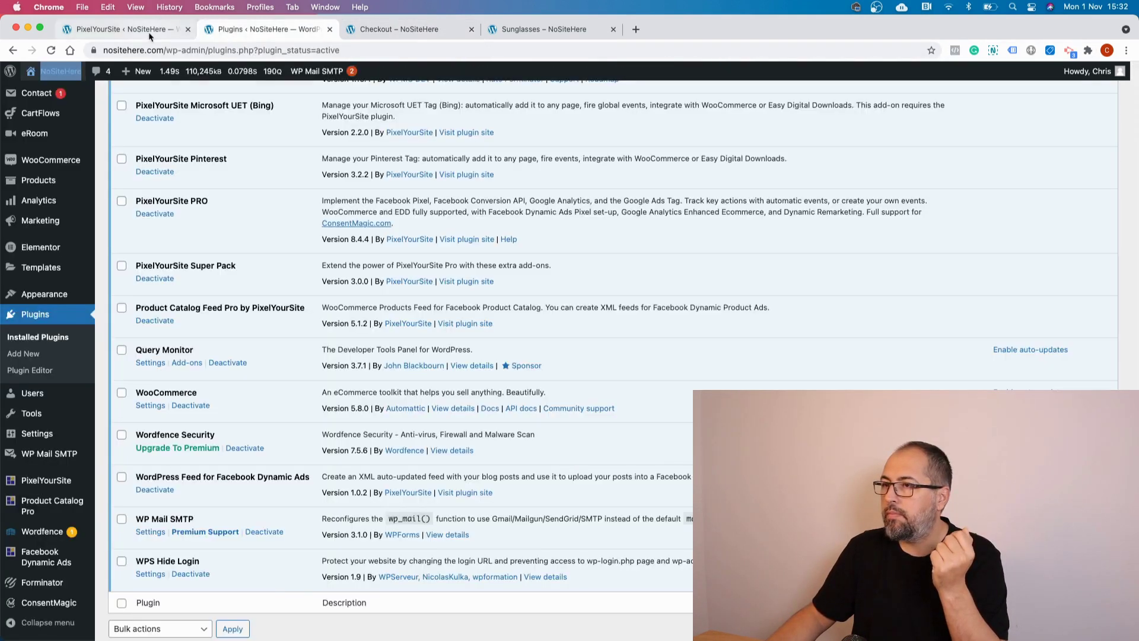
# Change the extra Facebook pixel's WooCommerce condition to In Tag, All, then return to the Sunglasses tab
pyautogui.click(514, 213)
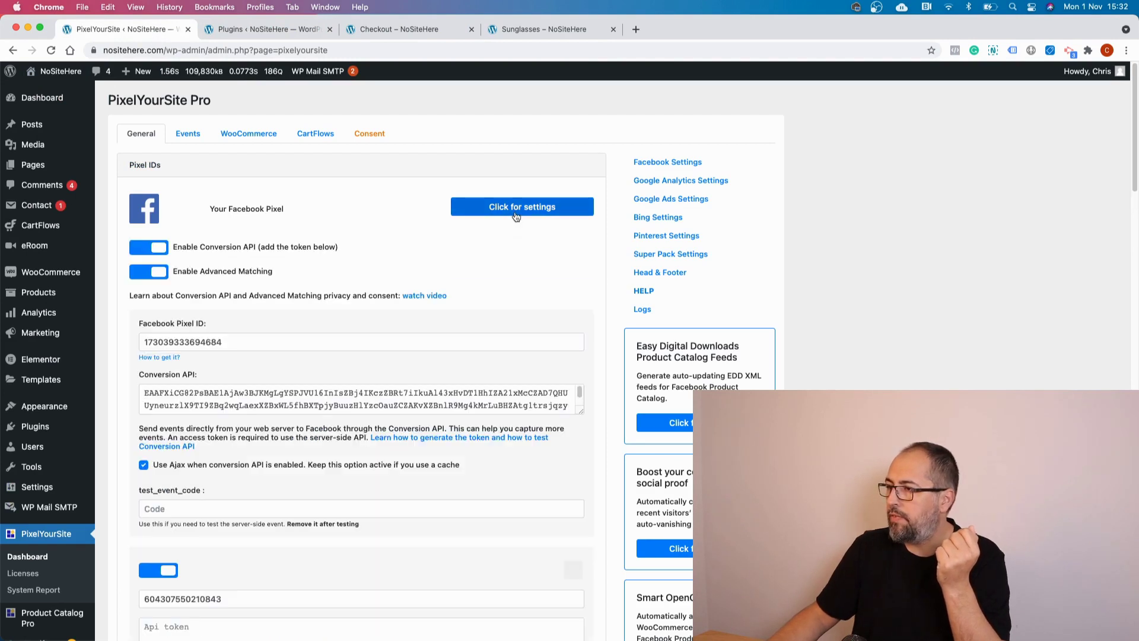
pyautogui.scroll(-5, 462, 344)
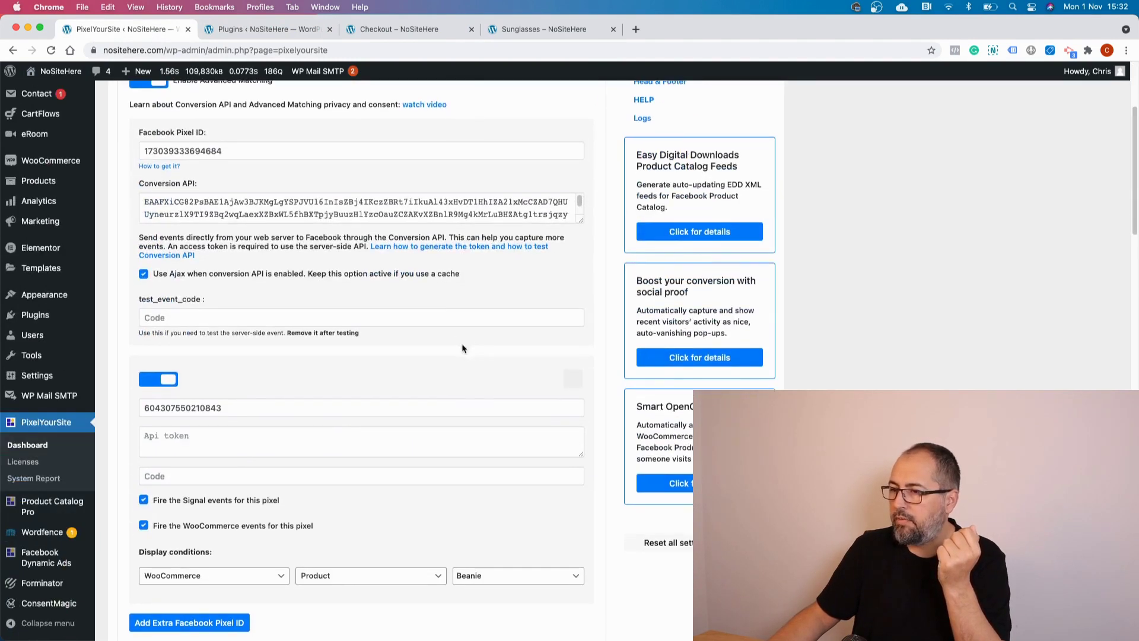
pyautogui.scroll(-5, 464, 348)
pyautogui.click(370, 381)
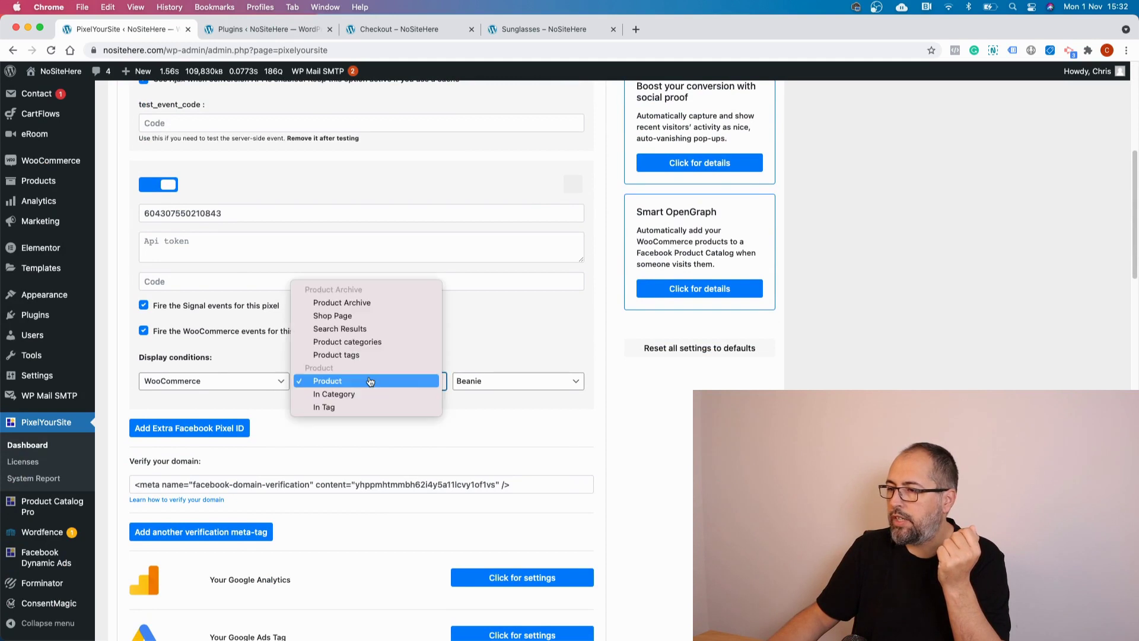
pyautogui.click(363, 394)
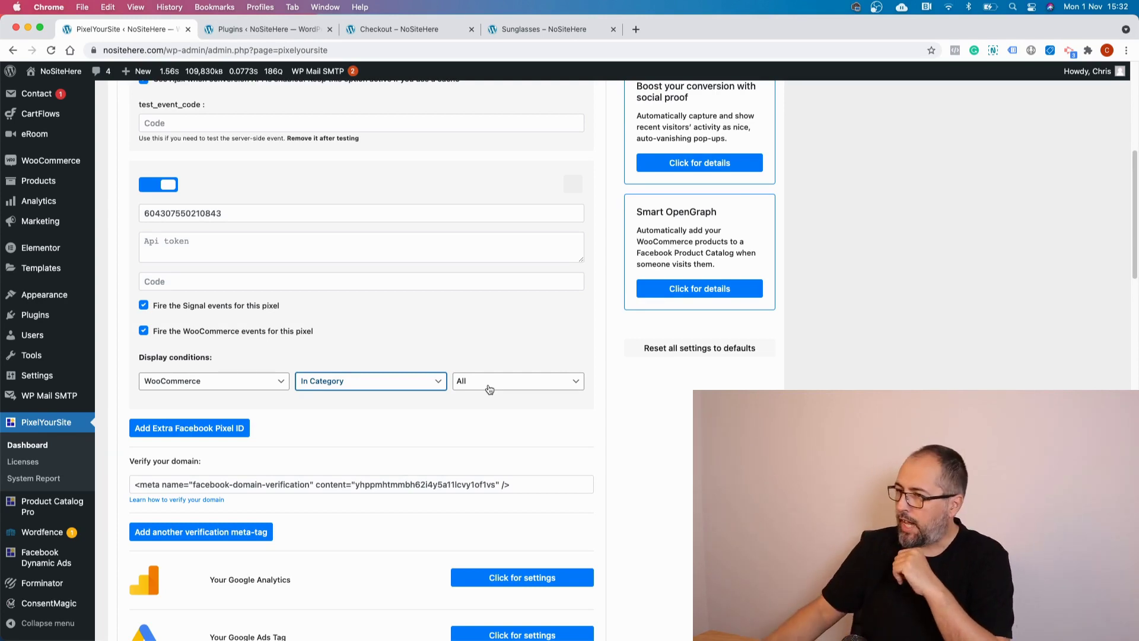
pyautogui.click(399, 385)
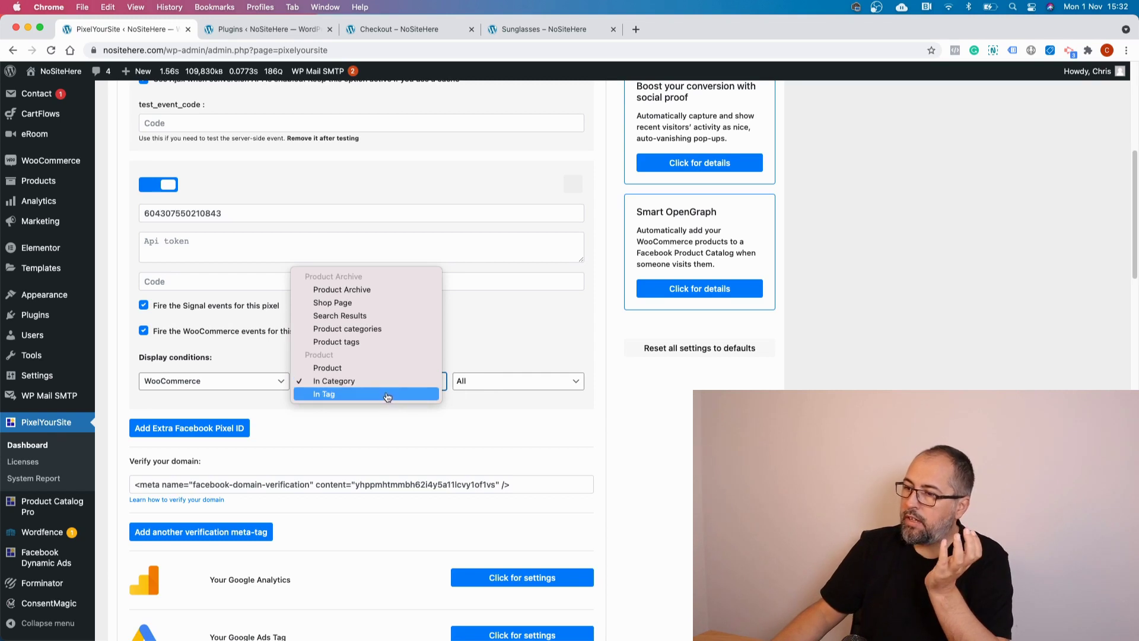
pyautogui.click(389, 394)
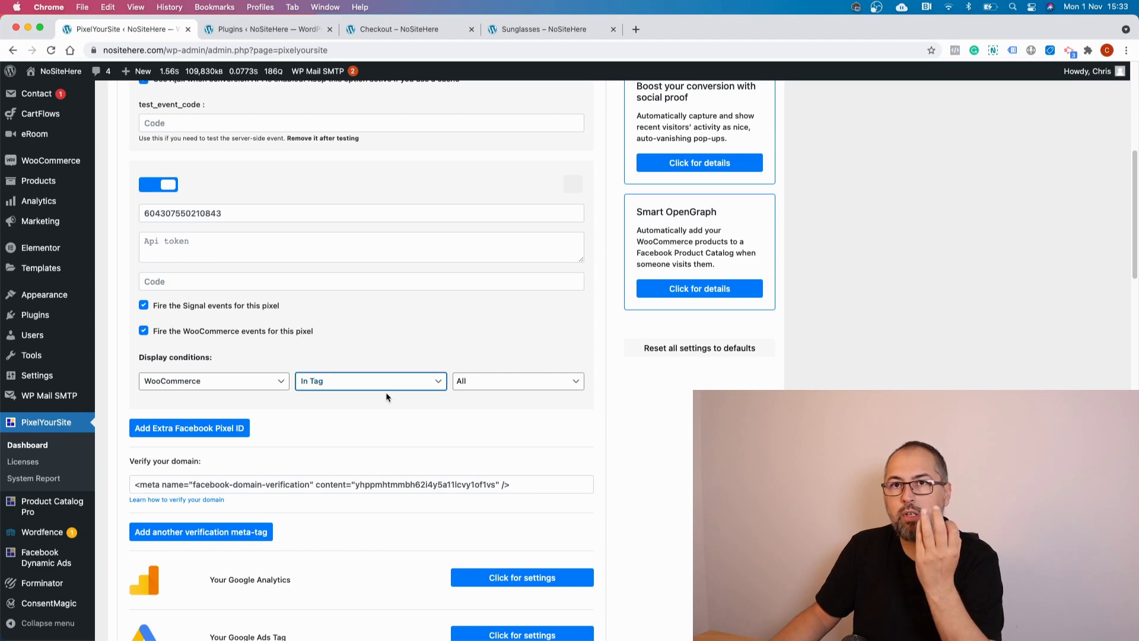
pyautogui.click(547, 31)
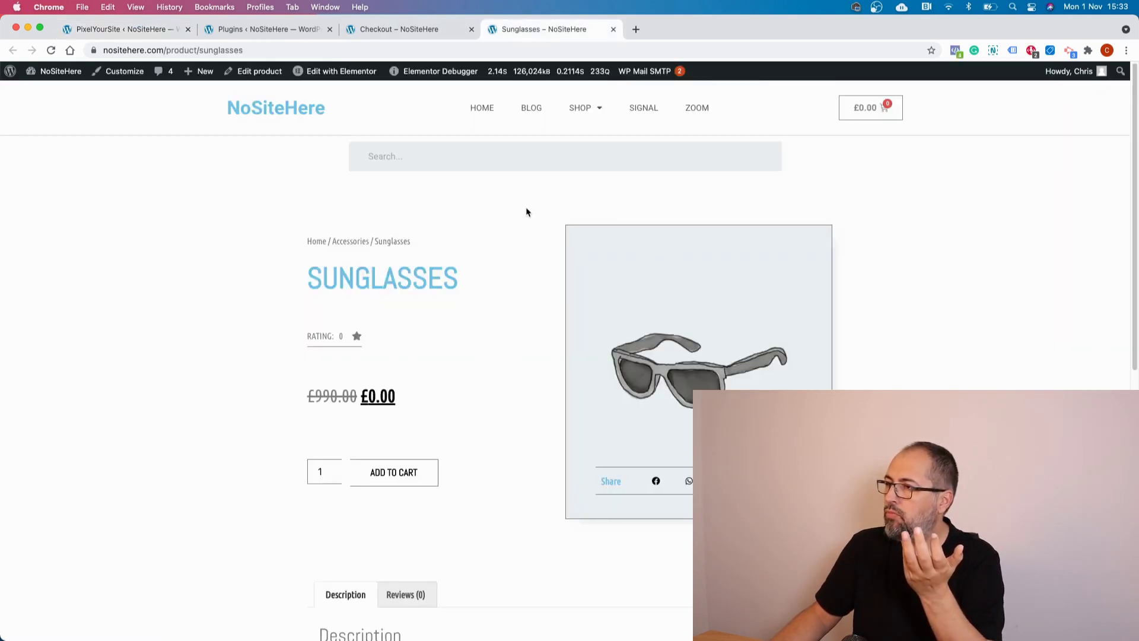
# Open the Sunglasses product editor and scroll down to the PixelYourSite PRO box
pyautogui.click(257, 72)
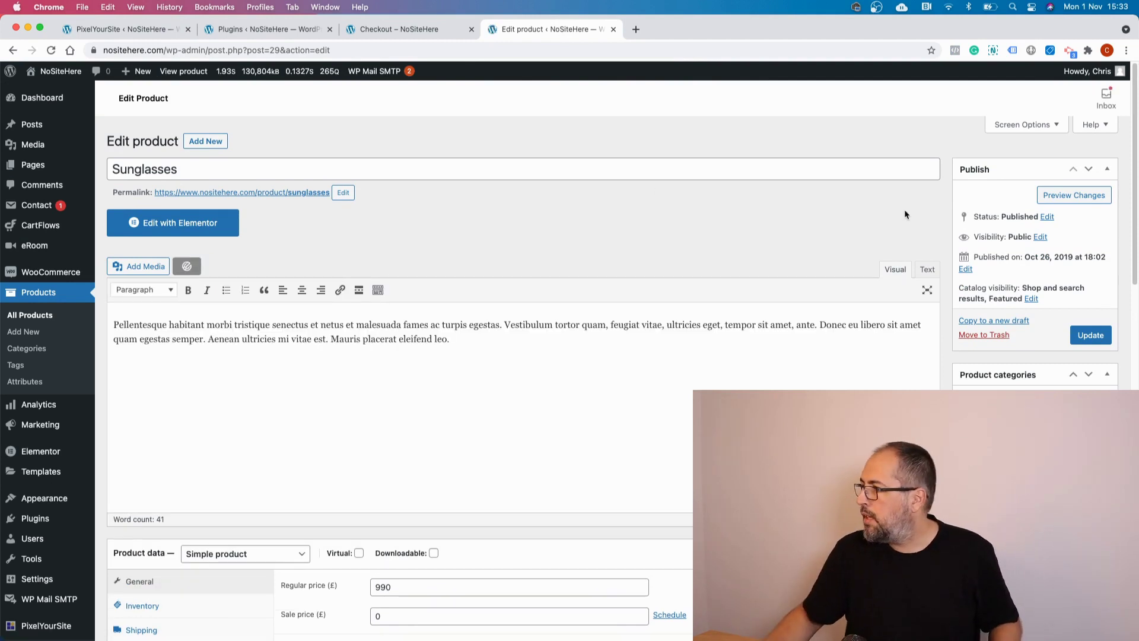
pyautogui.scroll(-10, 905, 214)
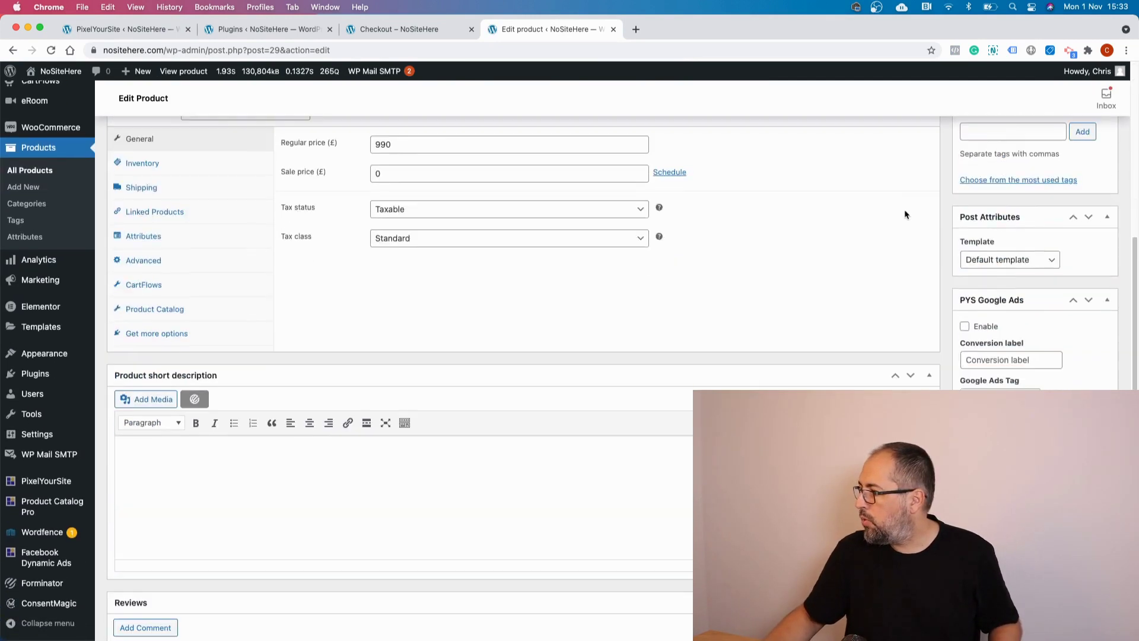
pyautogui.scroll(-3, 906, 214)
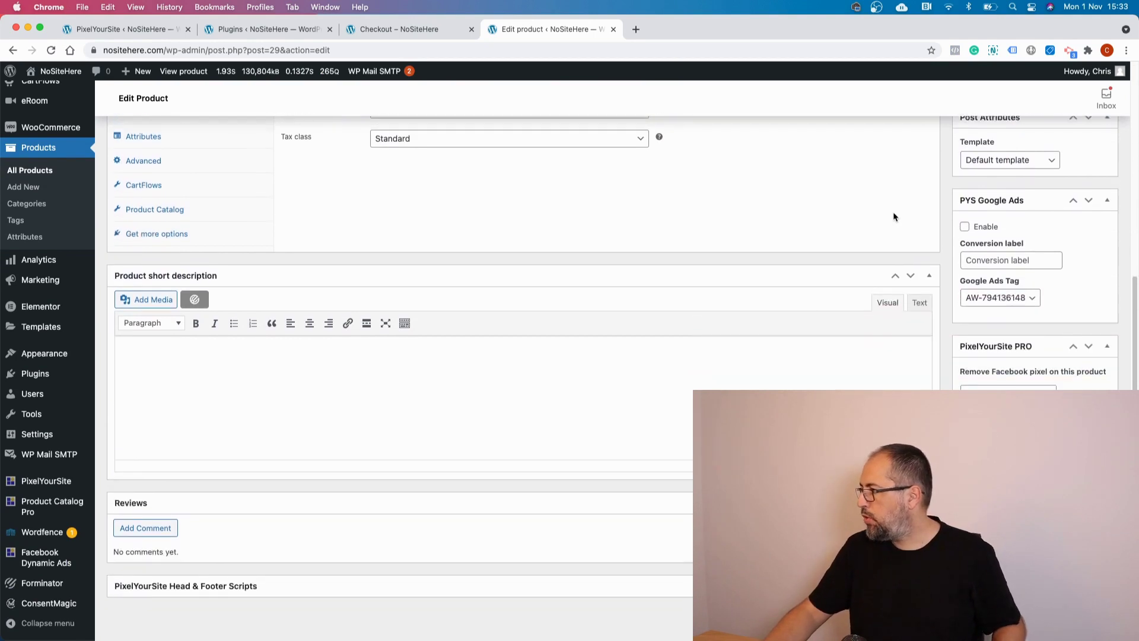
pyautogui.scroll(-4, 894, 217)
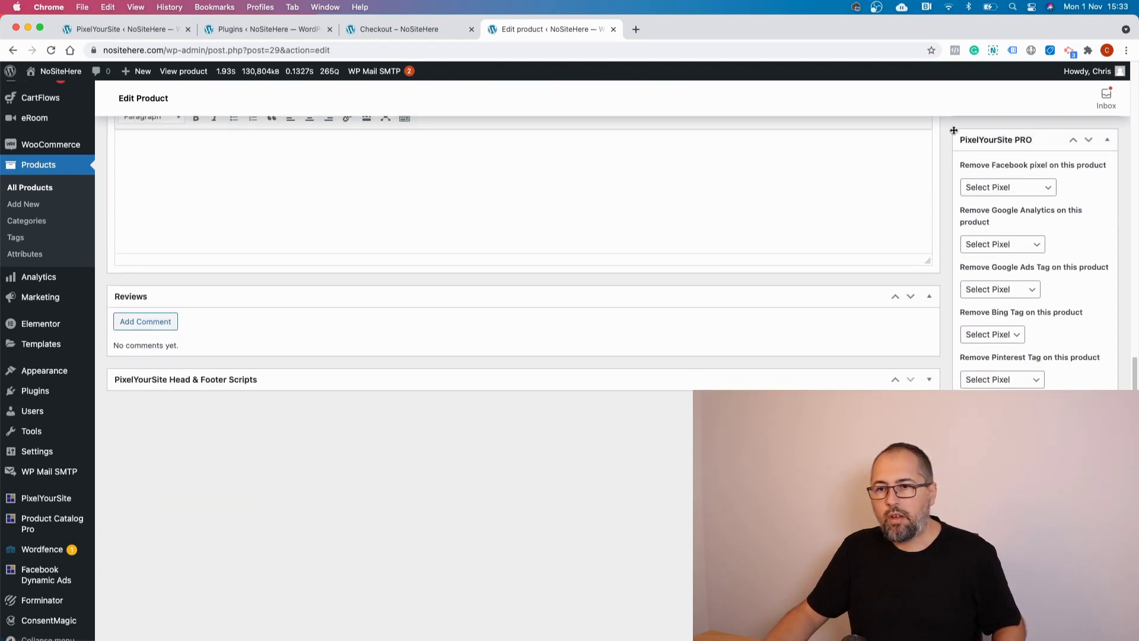
pyautogui.scroll(-1, 965, 221)
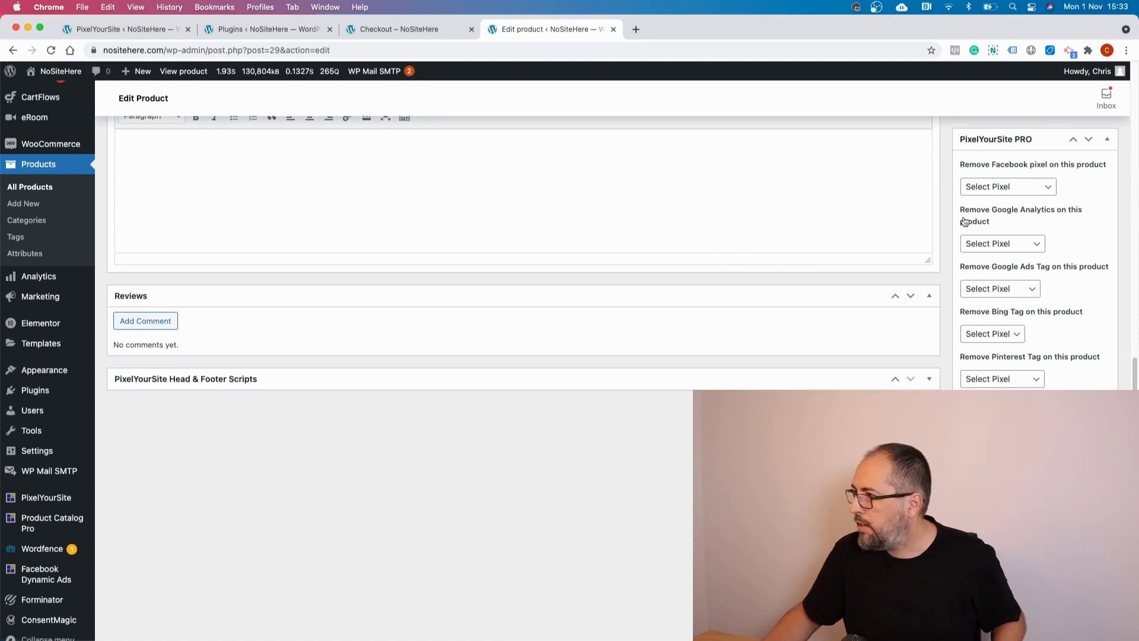
pyautogui.scroll(-1, 965, 221)
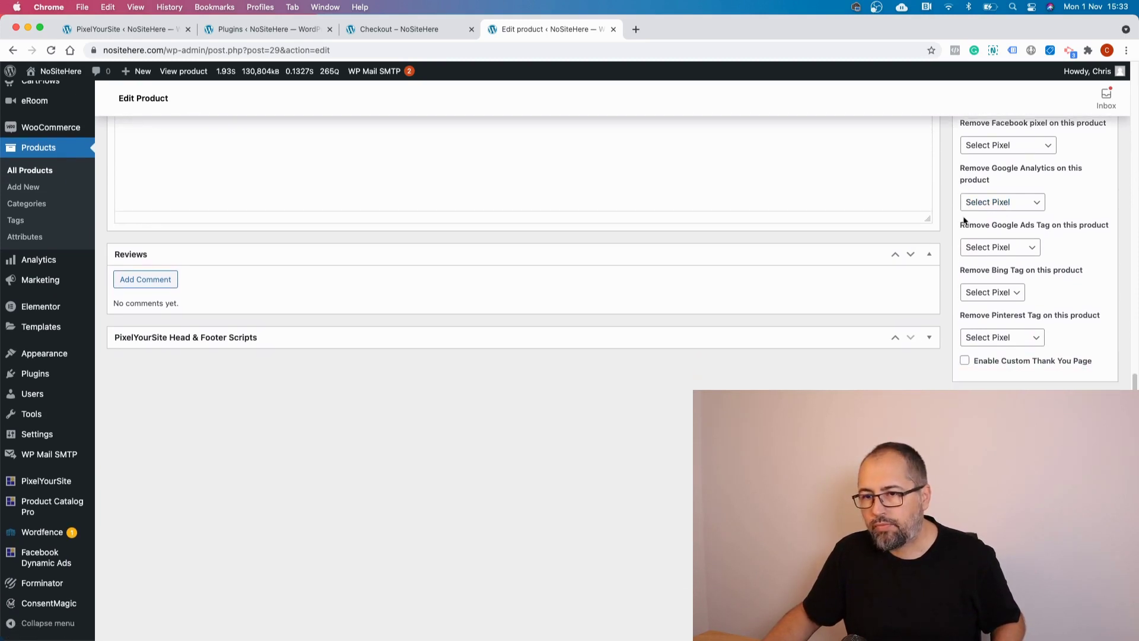
pyautogui.scroll(1, 980, 130)
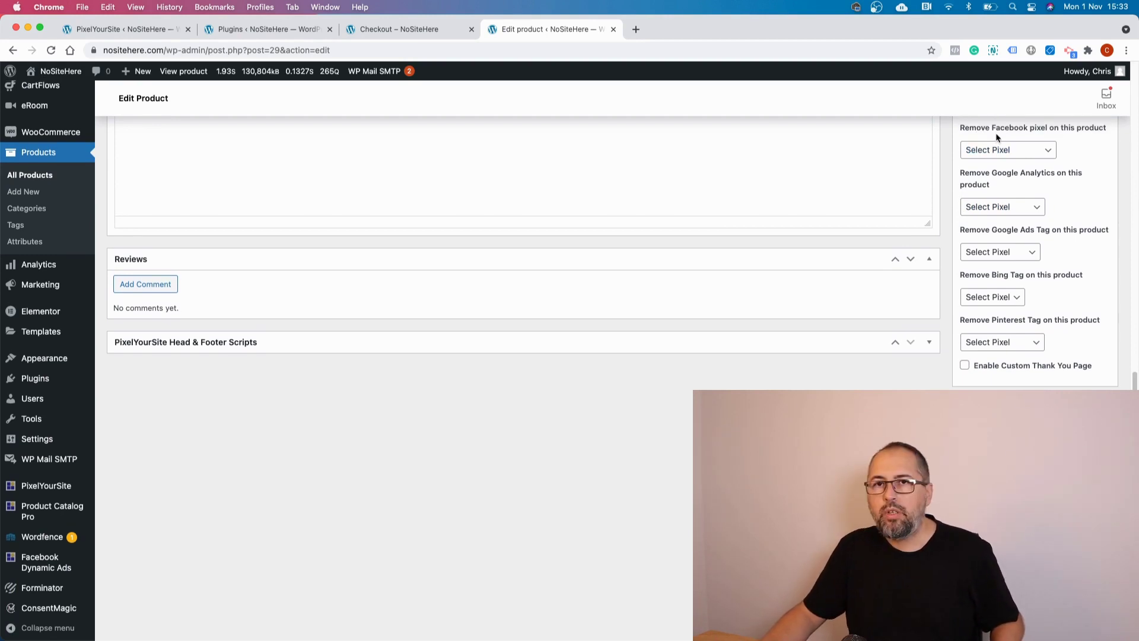
# Review the Facebook, Google Analytics, Google Ads, Bing and Pinterest removal dropdowns, leaving all unset
pyautogui.click(999, 151)
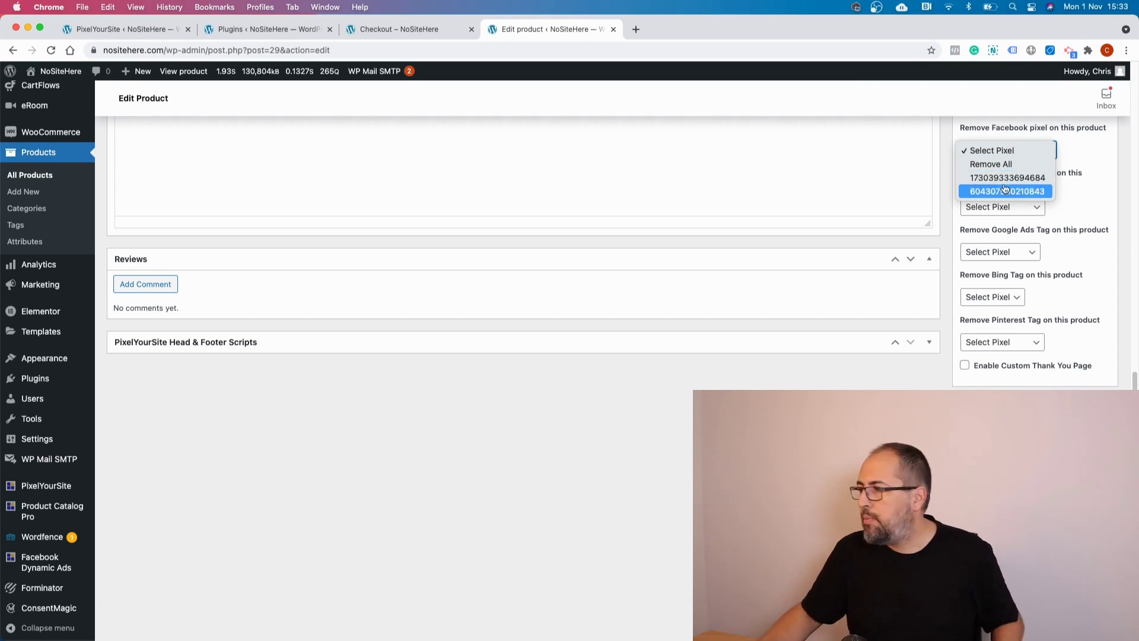
pyautogui.click(995, 153)
pyautogui.click(990, 207)
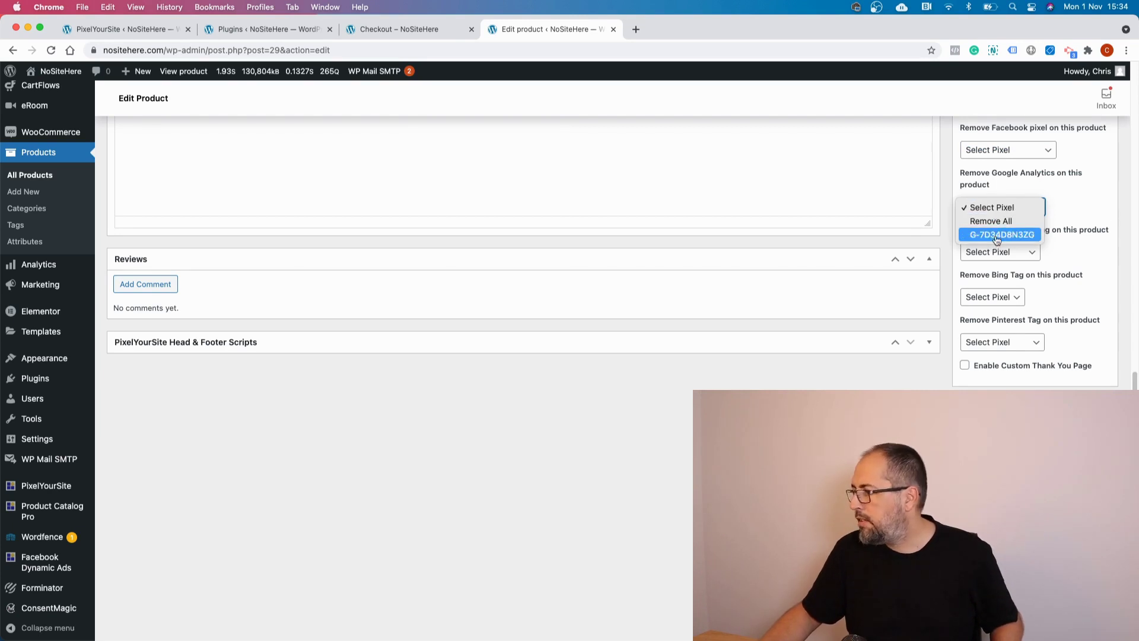
pyautogui.click(999, 209)
pyautogui.click(1000, 252)
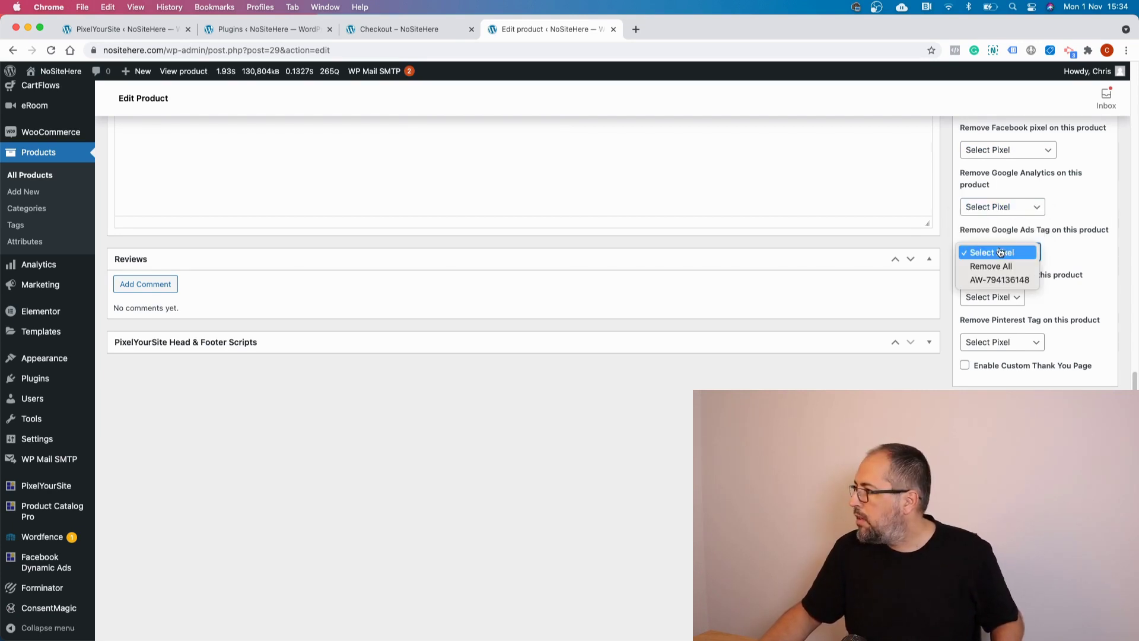
pyautogui.click(1000, 252)
pyautogui.click(993, 297)
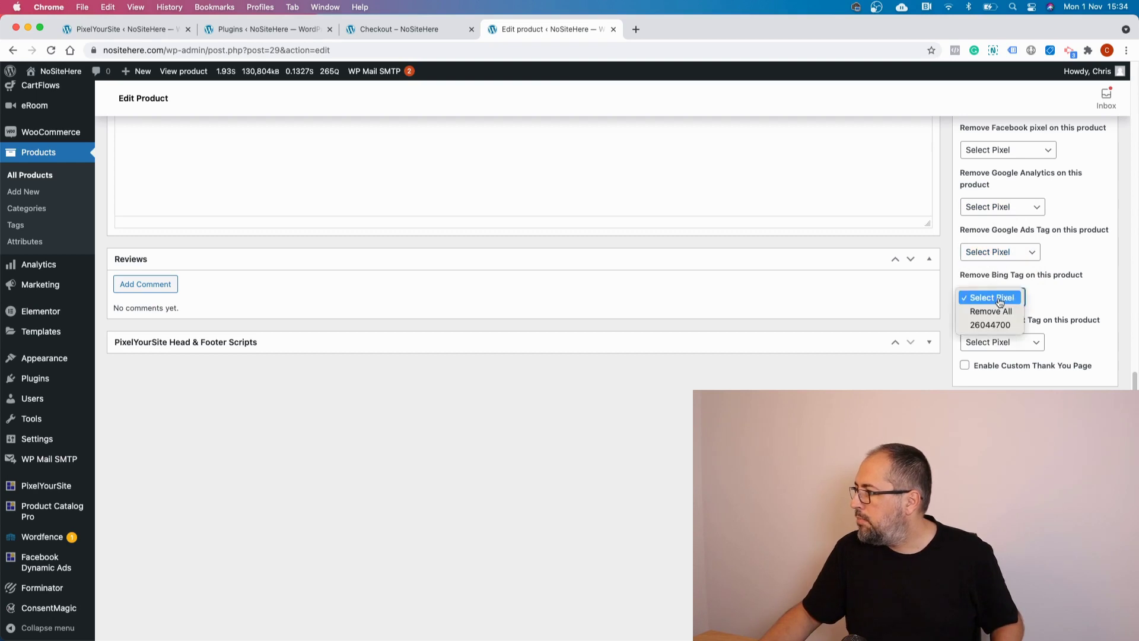
pyautogui.click(992, 342)
pyautogui.click(992, 343)
pyautogui.click(991, 344)
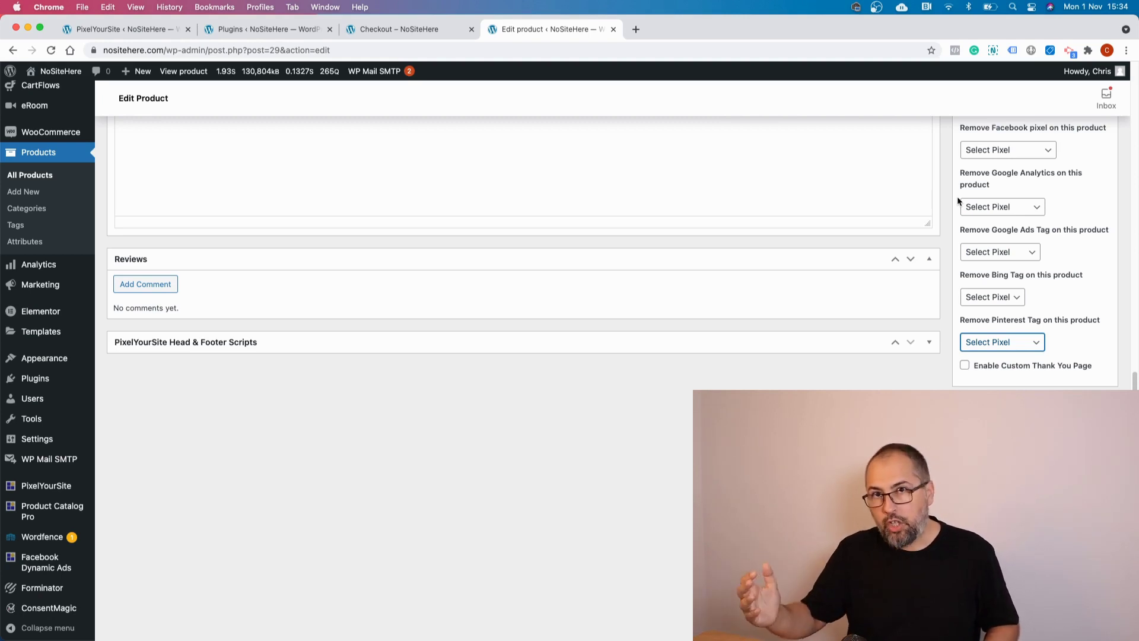
pyautogui.scroll(15, 956, 197)
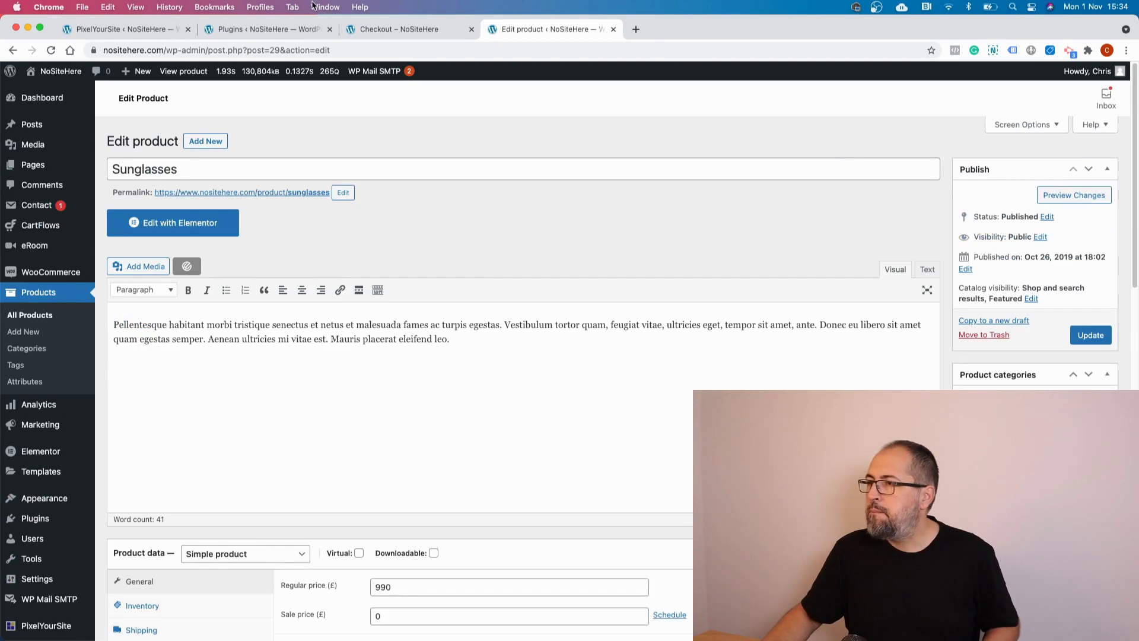
# Revisit the extra pixel's ID and In Tag, All conditions in PixelYourSite, then show the plugins list
pyautogui.click(266, 30)
pyautogui.click(132, 32)
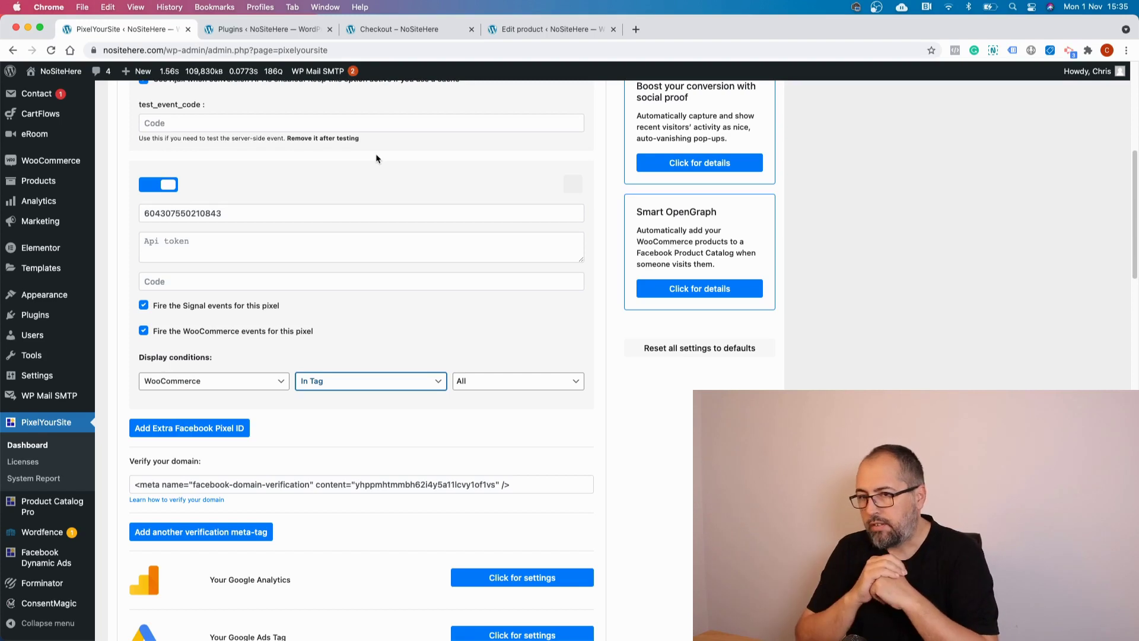
pyautogui.click(284, 210)
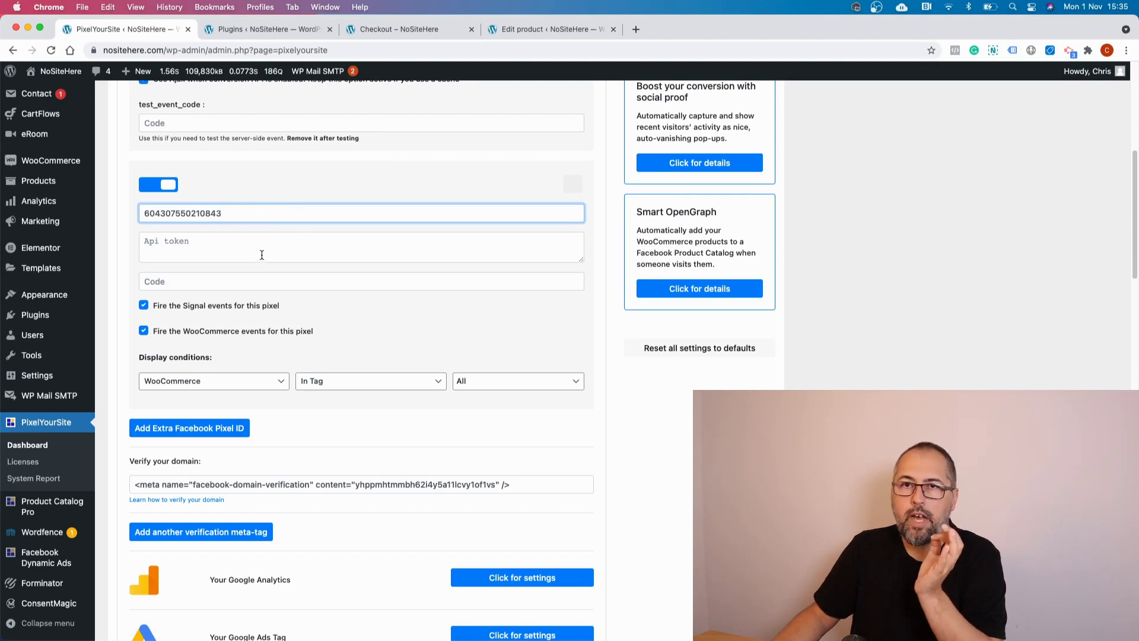
pyautogui.click(255, 30)
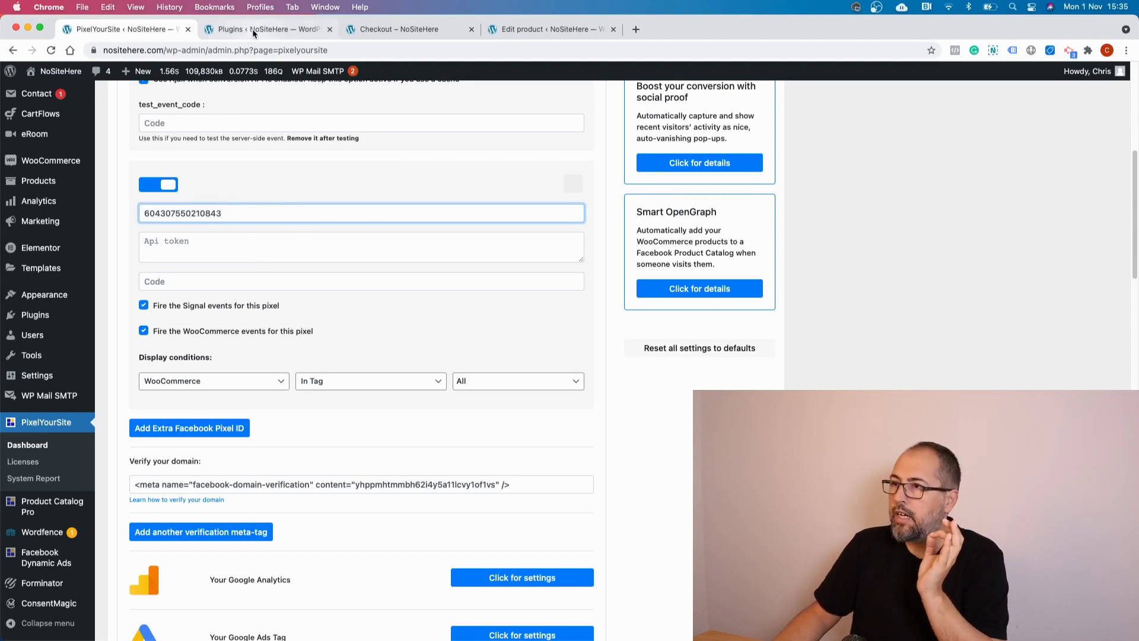